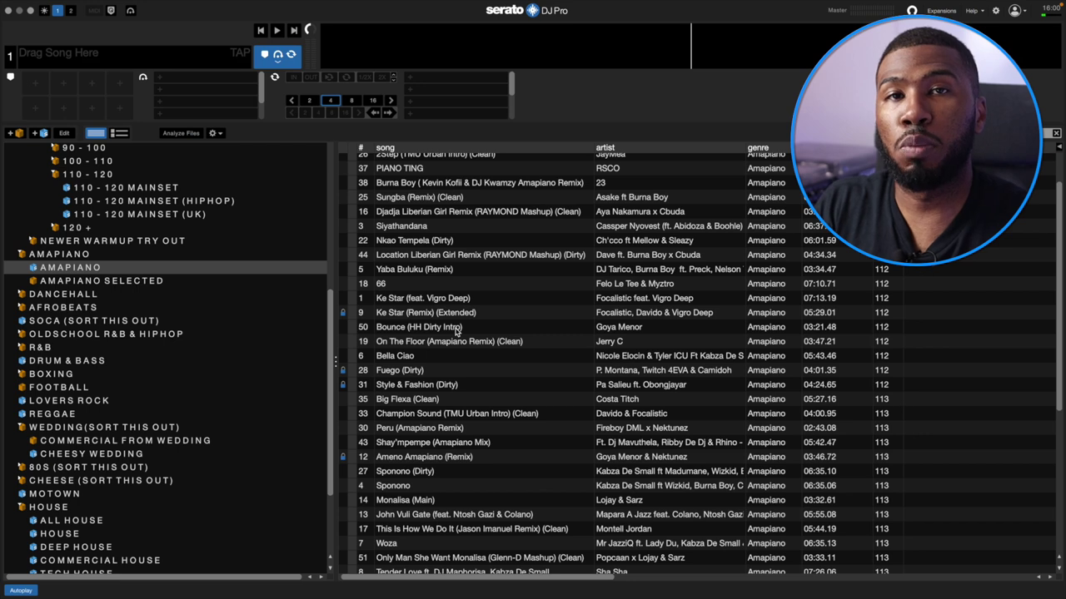
Step: Look over the AMAPIANO crate, open AMAPIANO SELECTED and go through its tracks from Sungba (Remix) to Peru (Amapiano Remix)
scroll(456, 331, down, 2)
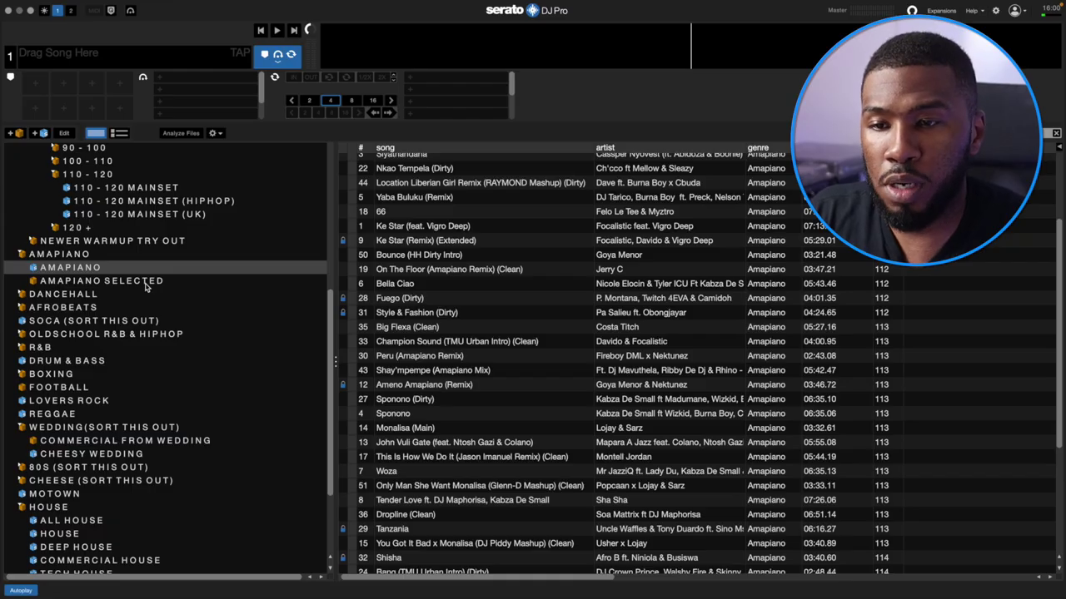
click(147, 283)
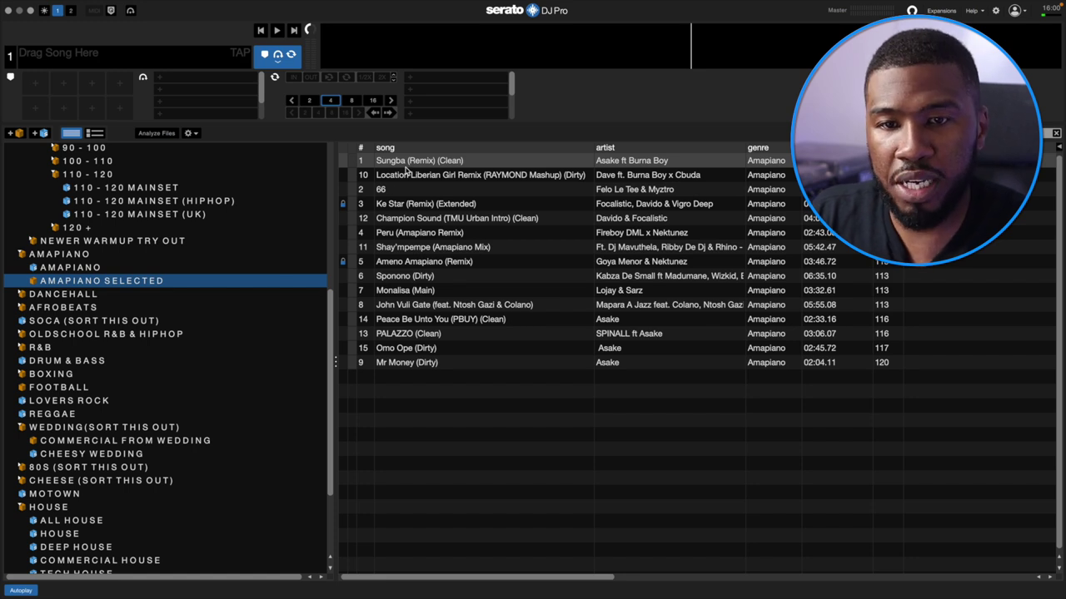
click(414, 161)
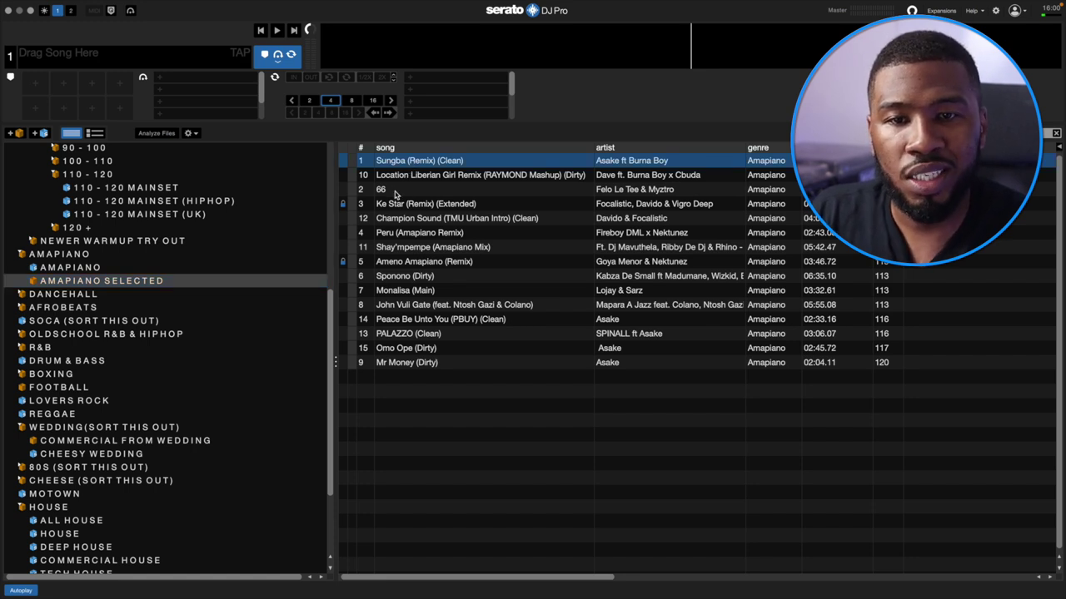
click(396, 191)
click(407, 222)
click(405, 235)
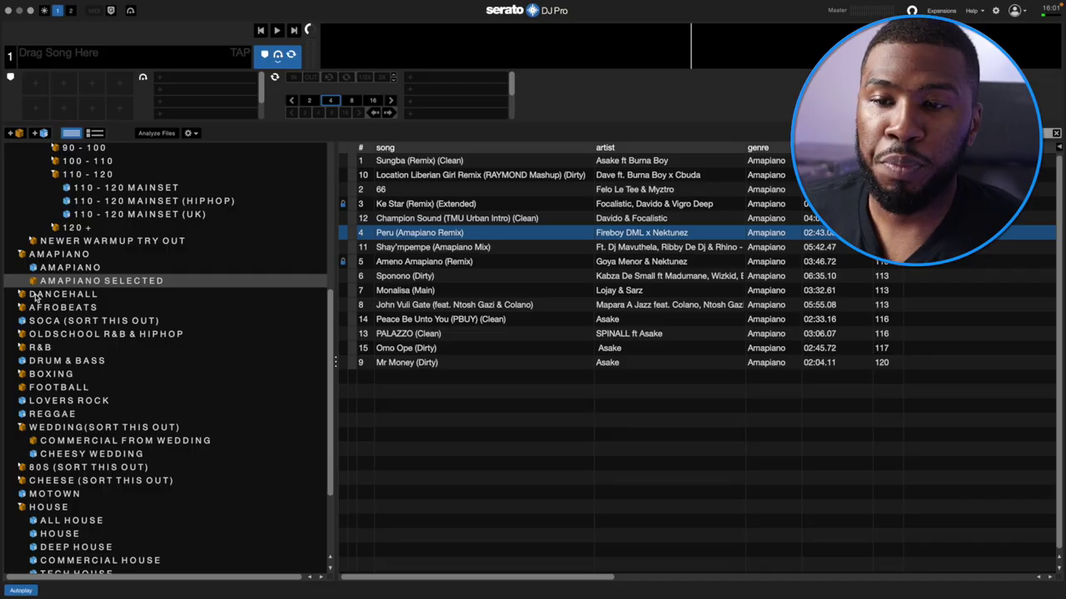
Step: Open the DANCEHALL crate, expand its subcrates and show the GYAL DANCING TRY crate
click(25, 297)
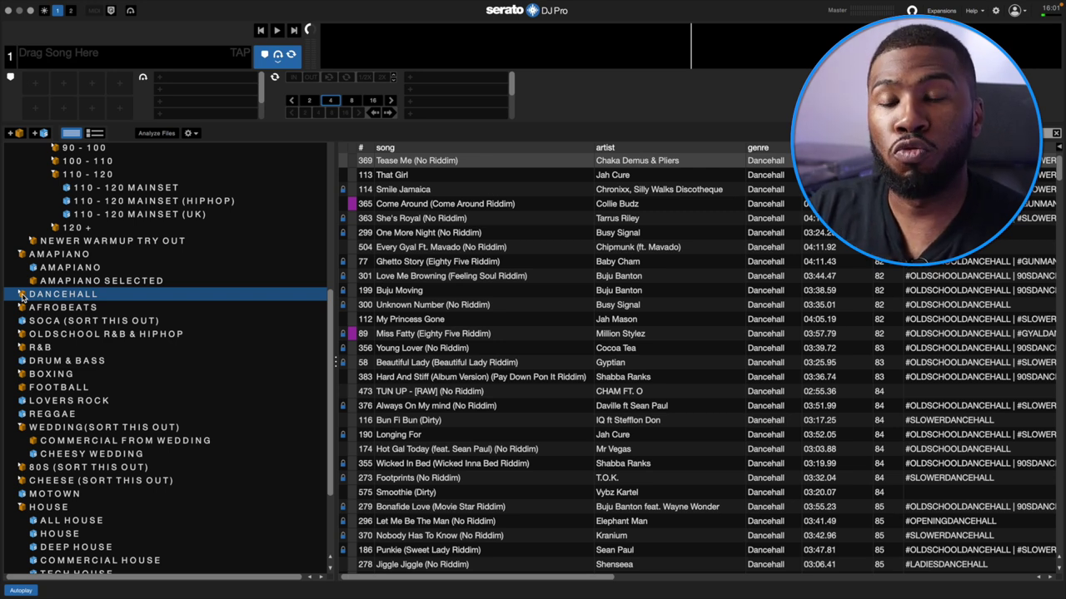
click(21, 295)
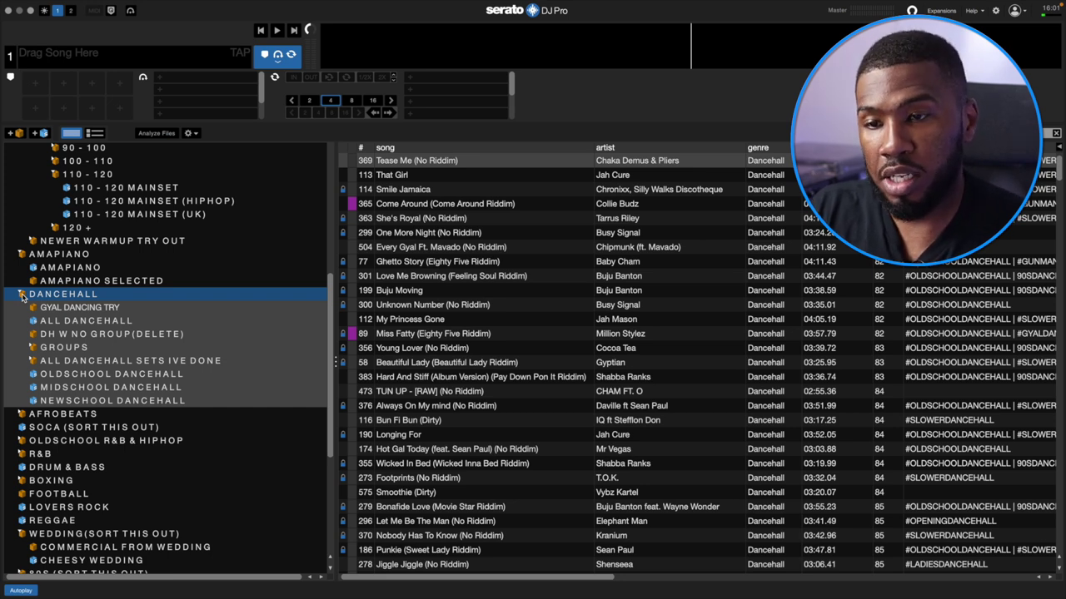
key(Down)
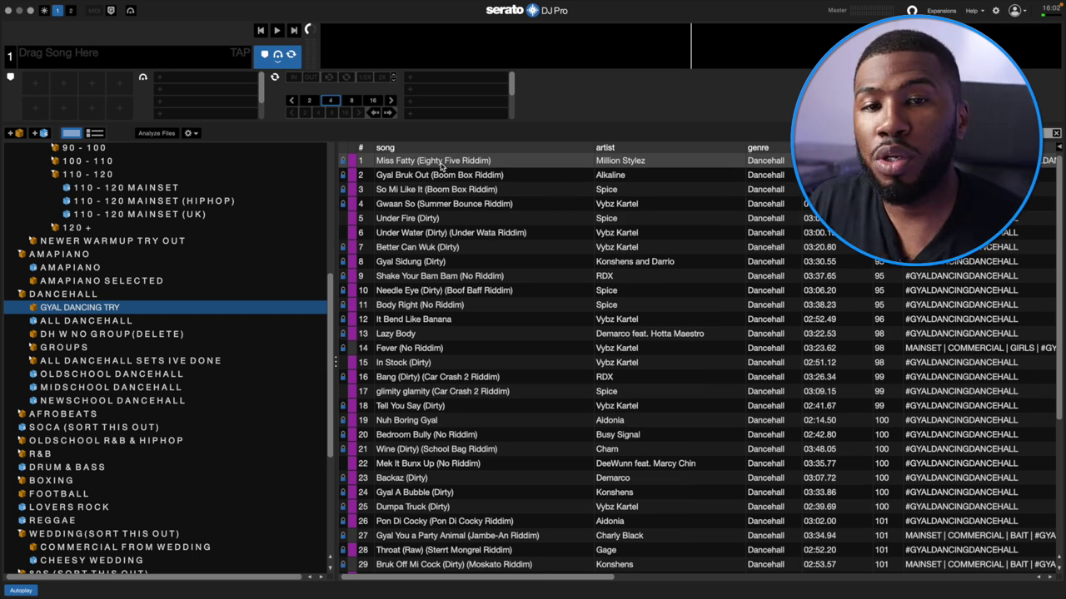
Step: Examine the track order and artists in the GYAL DANCING TRY crate, down to Bedroom Bully (No Riddim)
scroll(448, 291, down, 2)
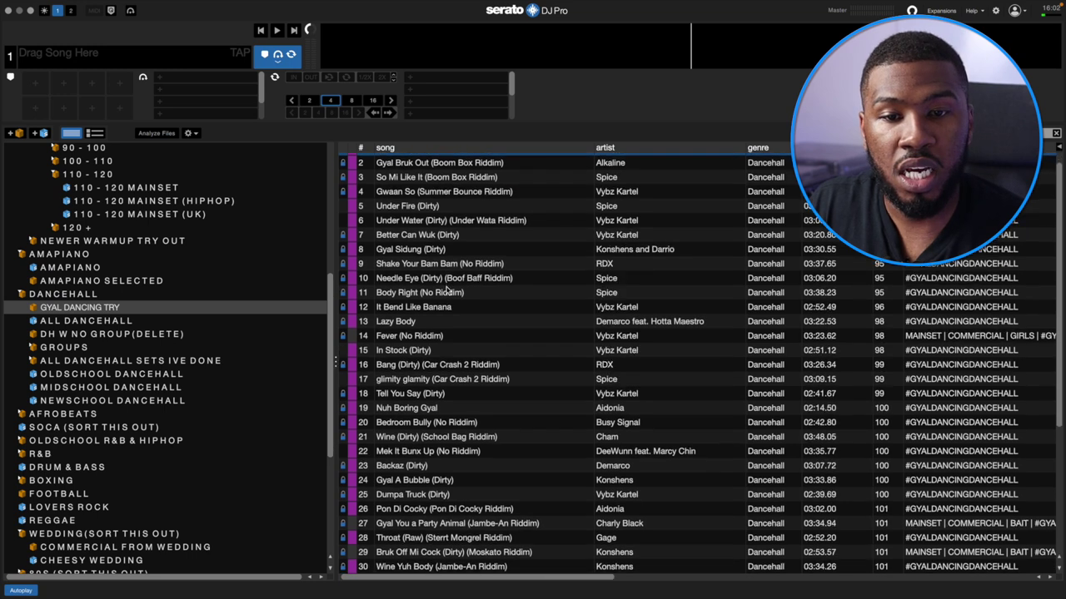
scroll(448, 291, up, 2)
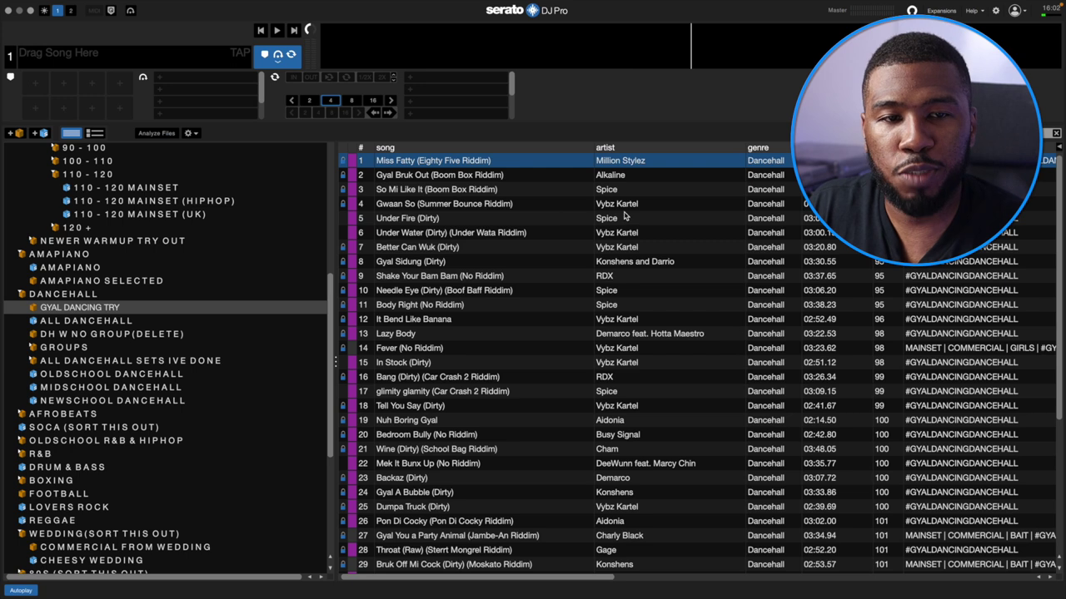
click(609, 190)
click(619, 220)
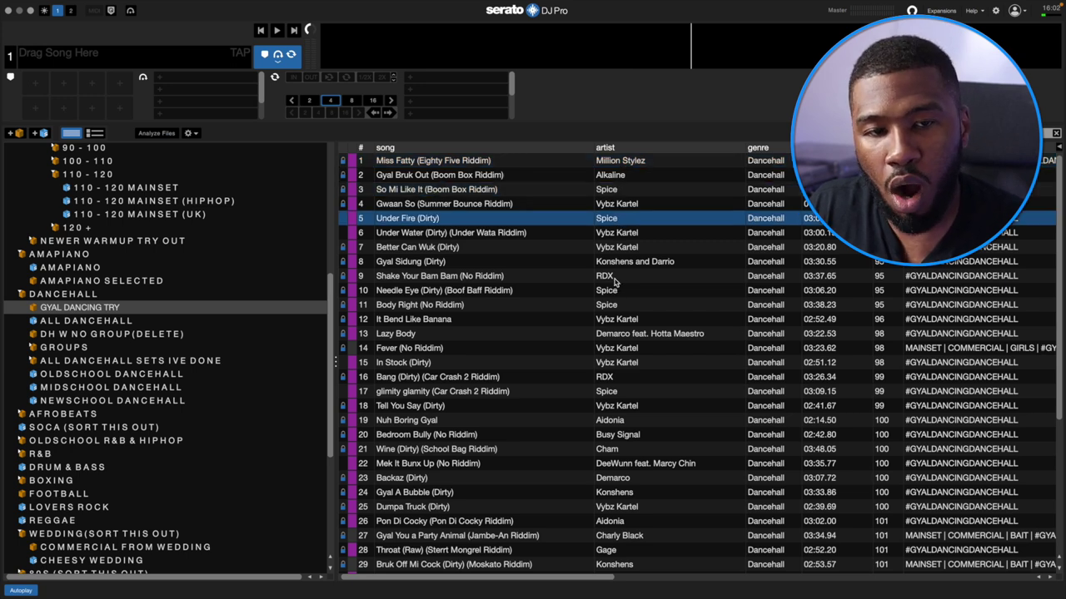
click(619, 279)
click(619, 333)
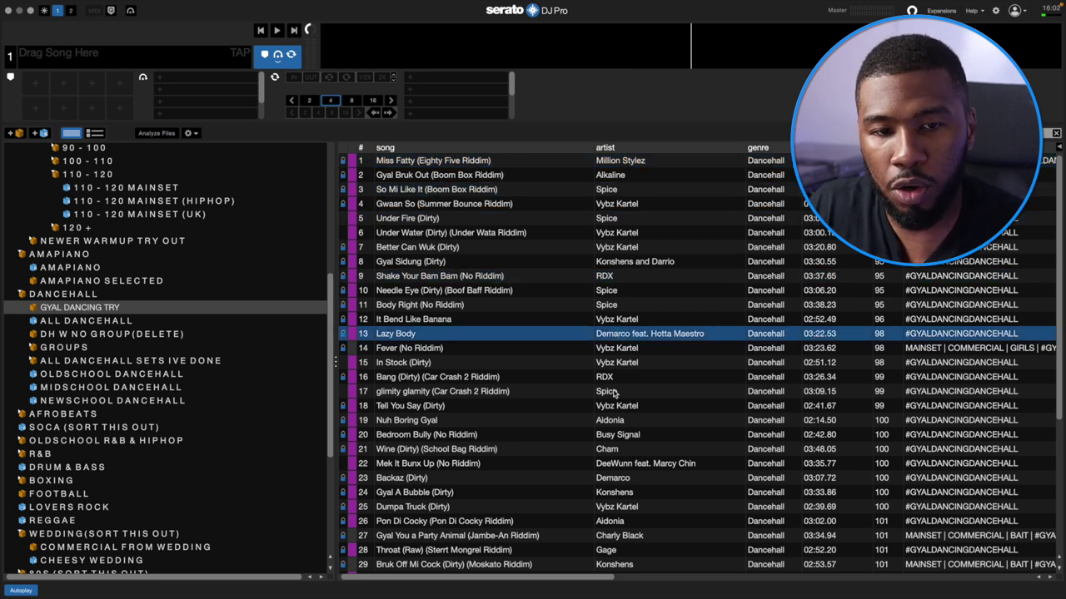
click(614, 448)
click(616, 436)
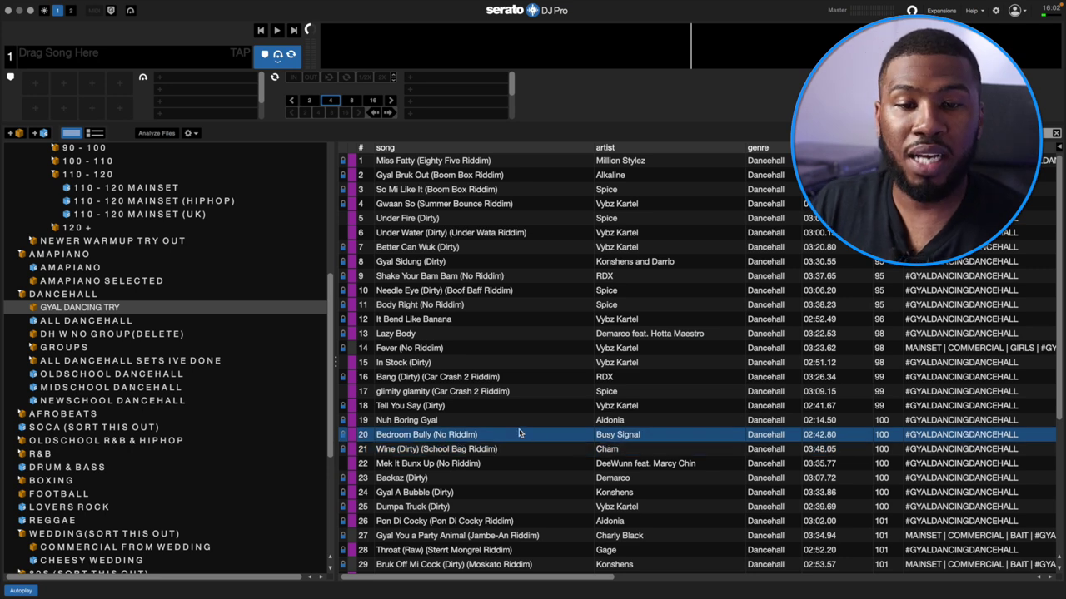
scroll(519, 432, down, 1)
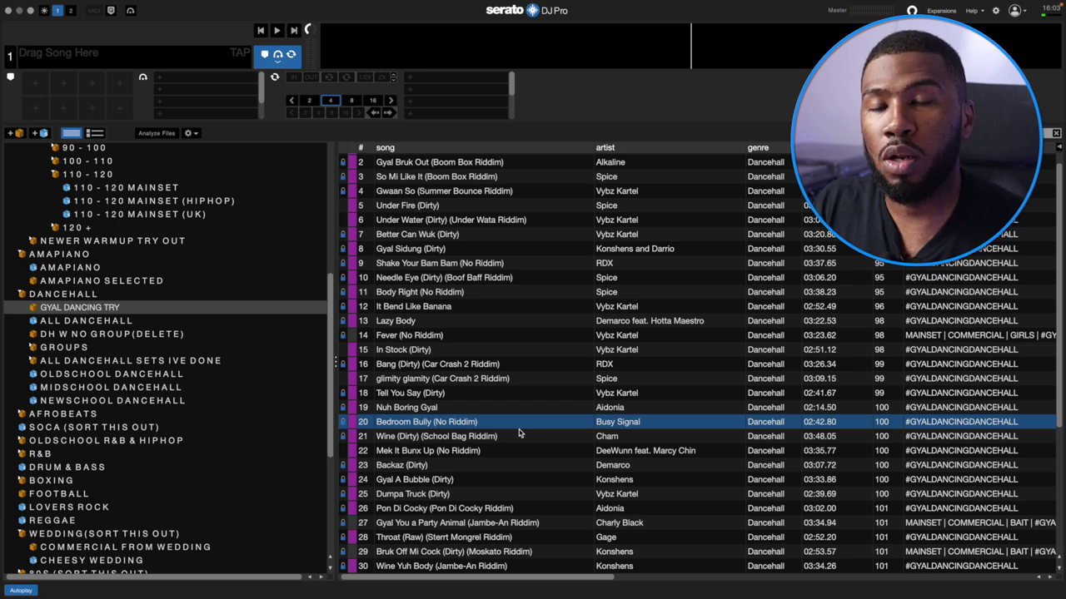
Step: Open the ALL DANCEHALL smart crate, sort its tracks by number and return them to BPM order
click(97, 321)
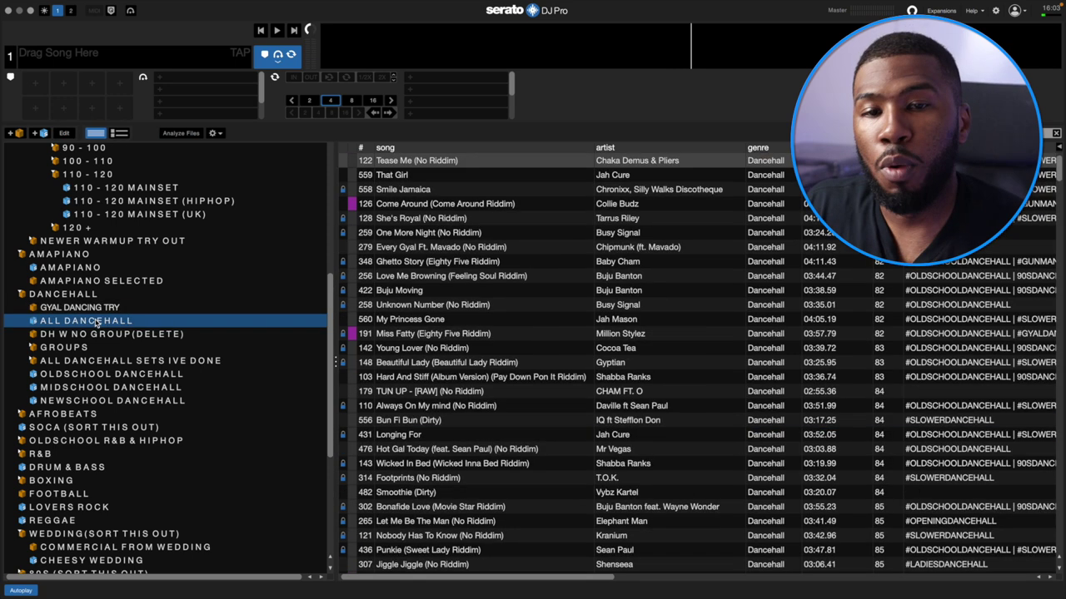
click(375, 148)
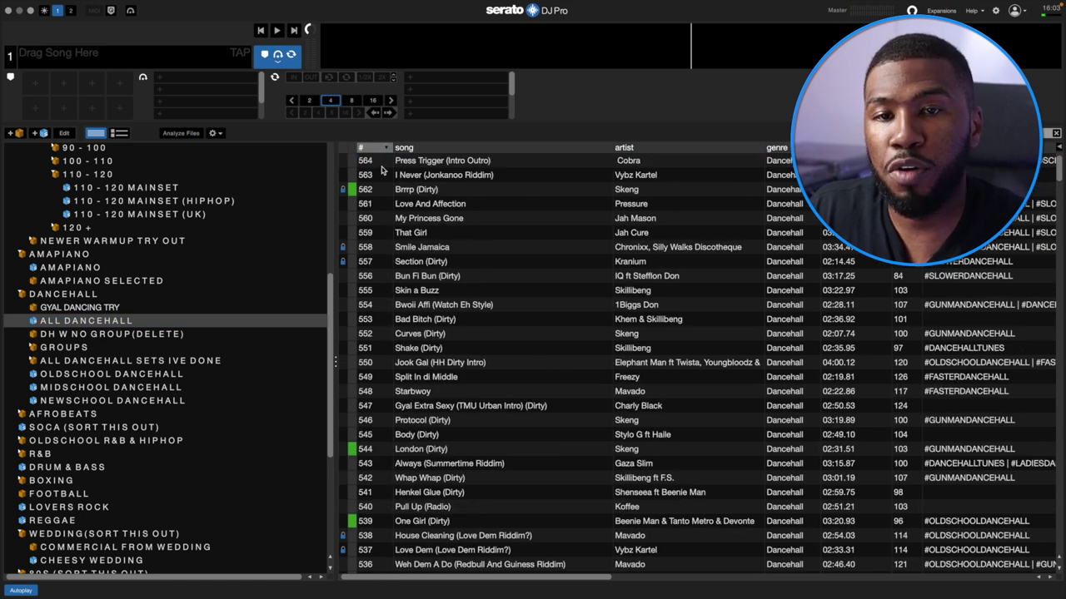
click(895, 147)
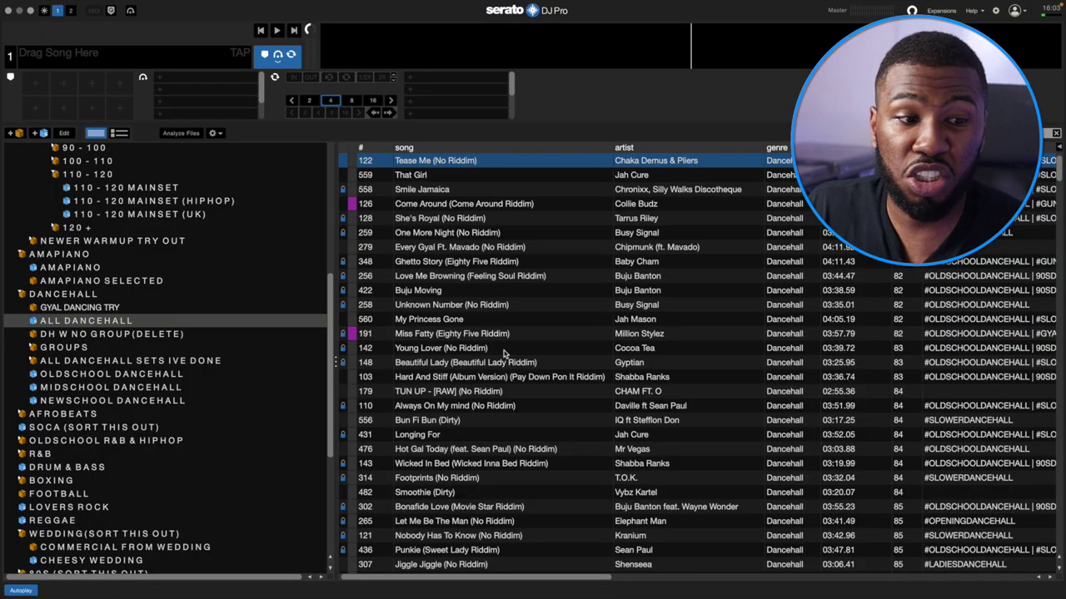
Step: Examine the ALL DANCEHALL tracks around 90 BPM, including Romie and Love How Di Gyals Dem Flex
scroll(504, 354, down, 10)
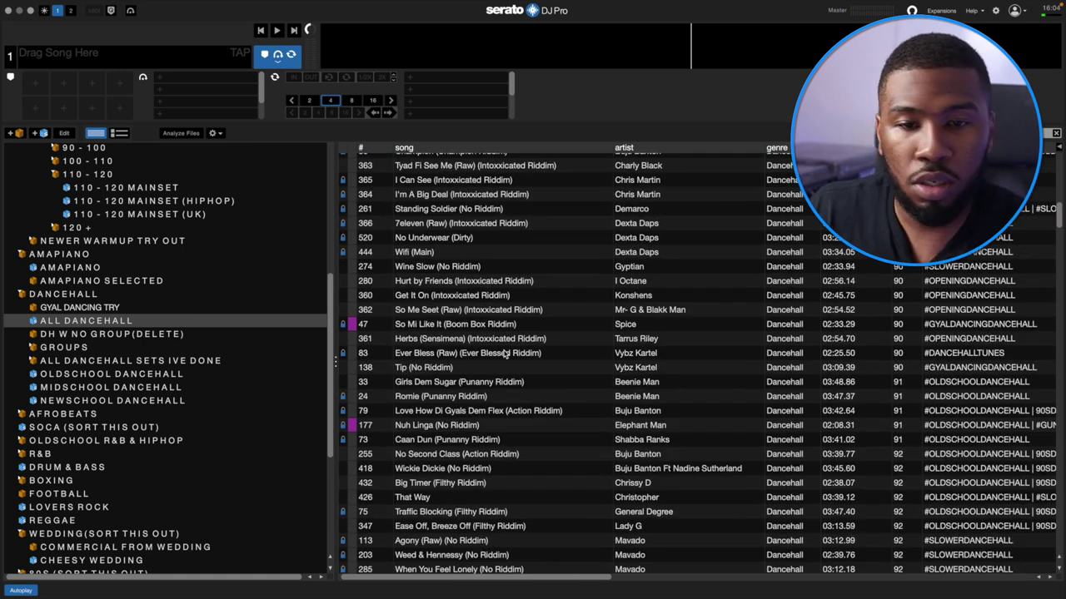
click(503, 354)
scroll(504, 354, down, 1)
click(491, 370)
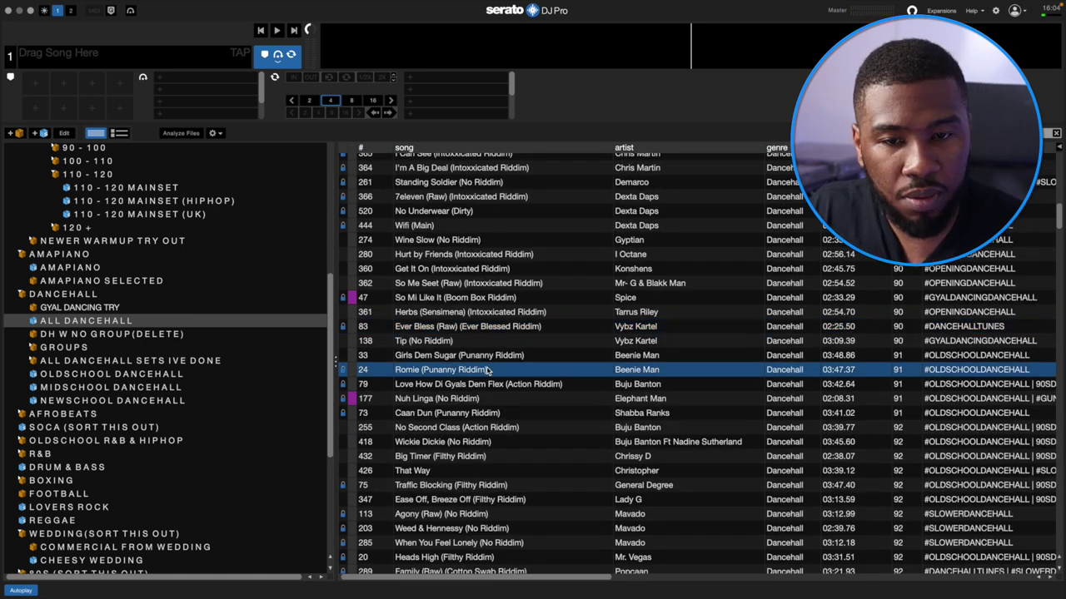
click(457, 385)
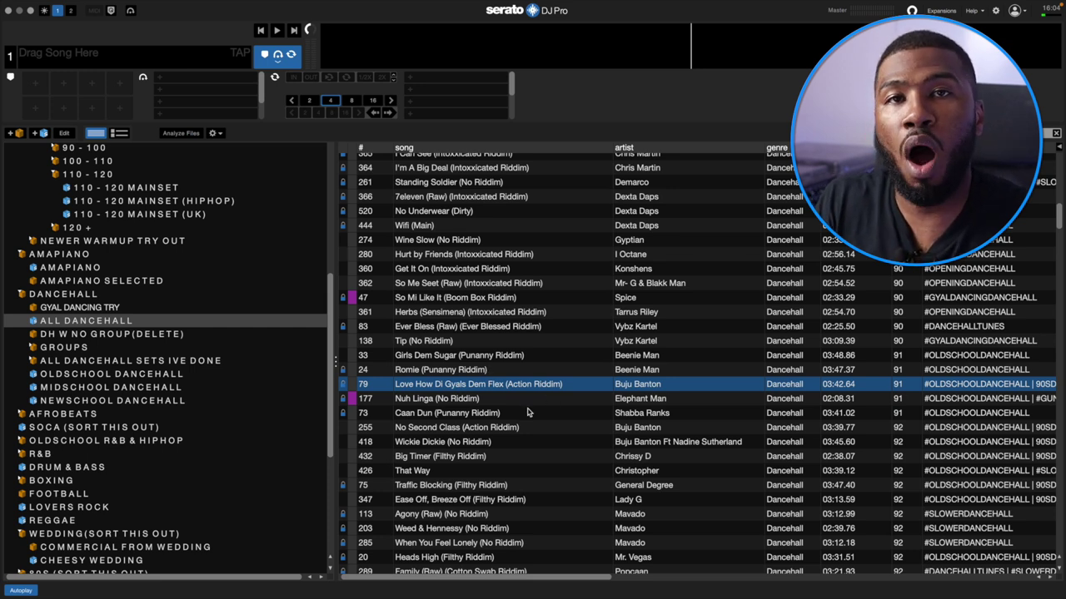
Step: Move the GROUPS crate directly below ALL DANCEHALL, and expand it to view its GUNMAN subcrate
click(75, 350)
mouse_move(75, 350)
mouse_down()
mouse_move(58, 299)
mouse_move(85, 342)
mouse_up()
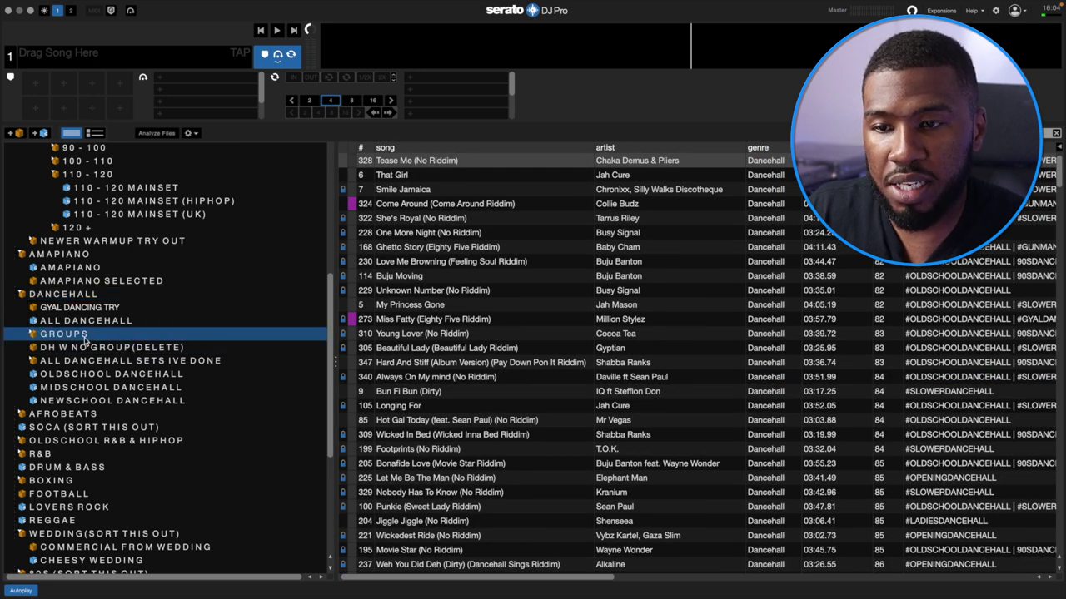
click(32, 334)
click(46, 442)
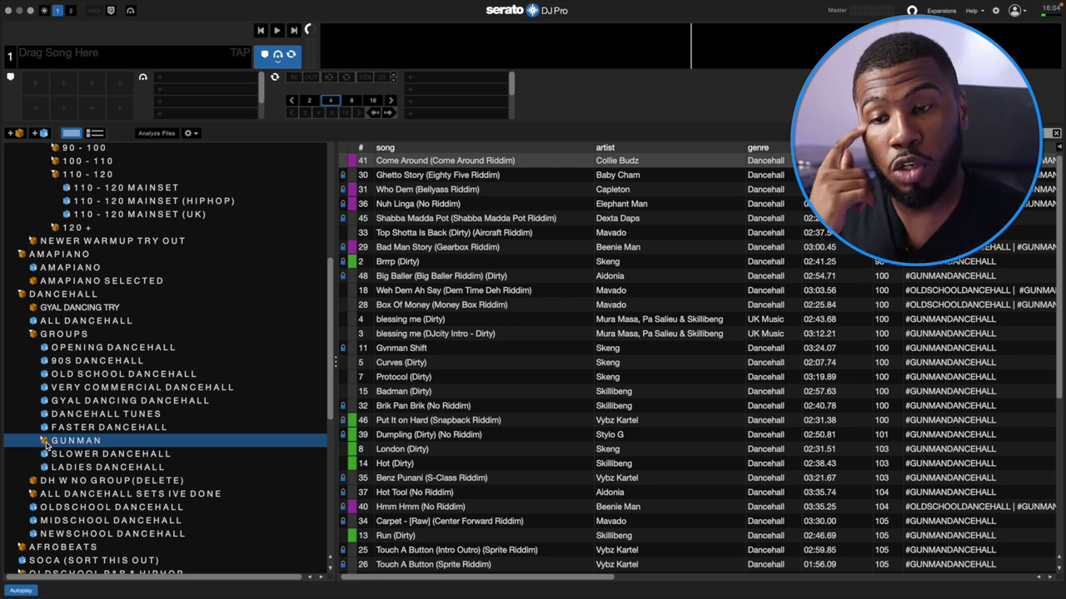
Step: Review the tracks of the OPENING DANCEHALL smart crate and inspect its smart crate rules without changing them
click(99, 348)
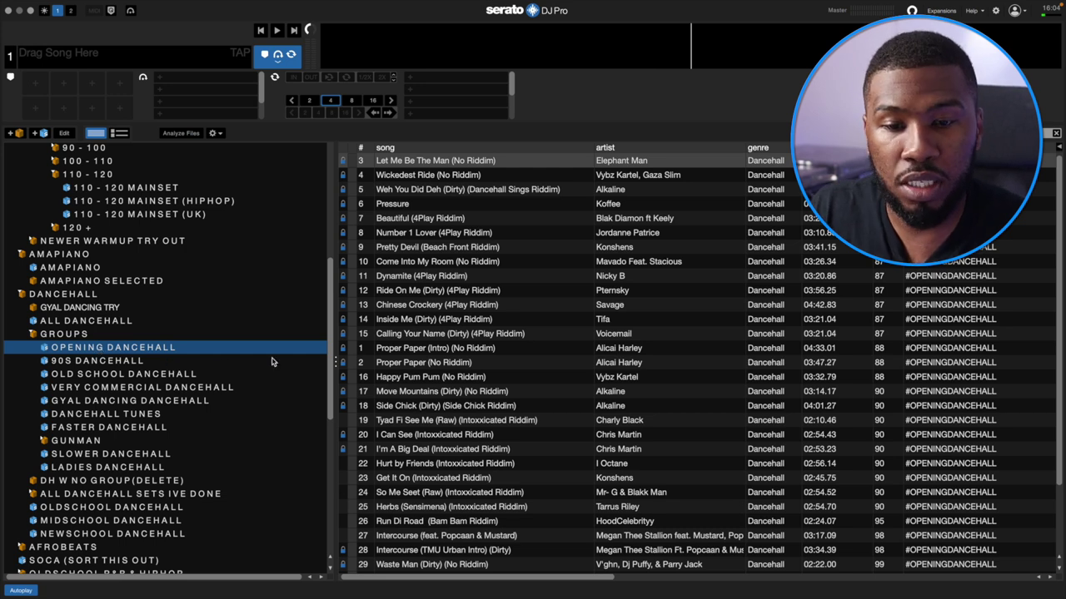
scroll(499, 497, down, 3)
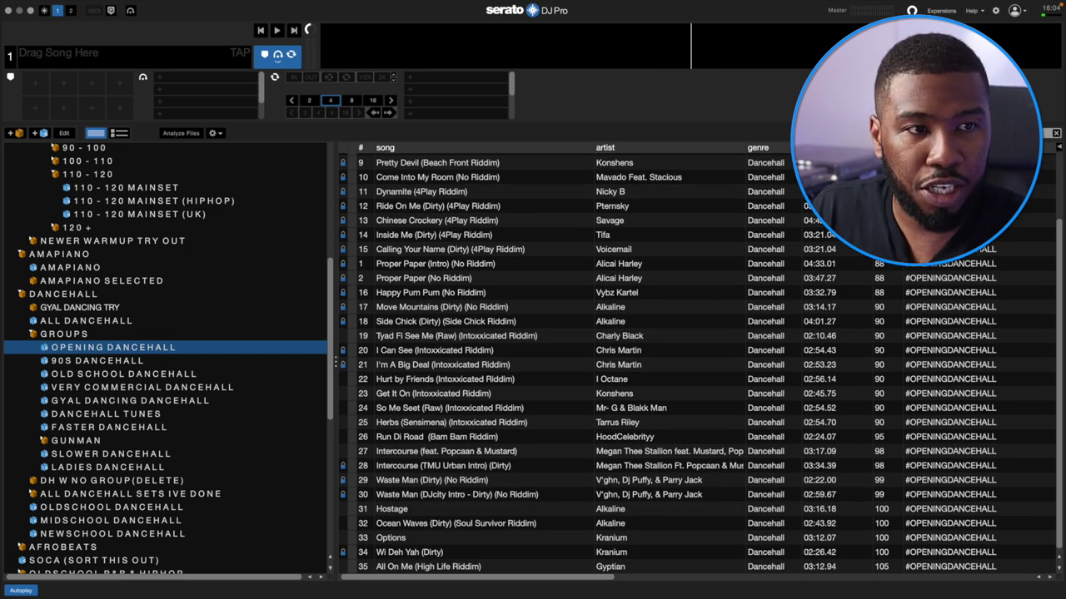
click(437, 162)
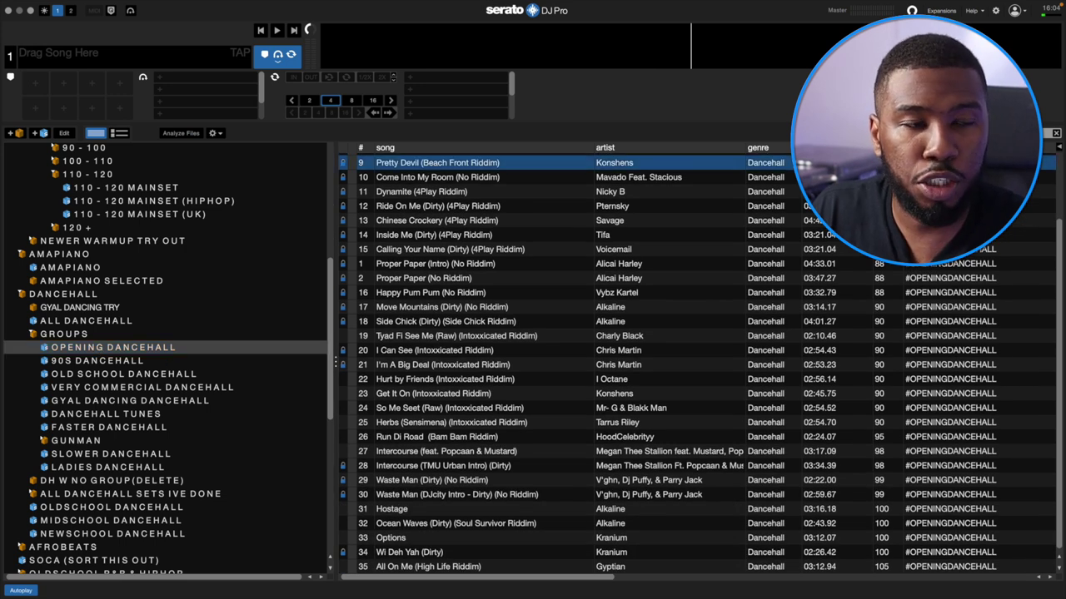
click(66, 133)
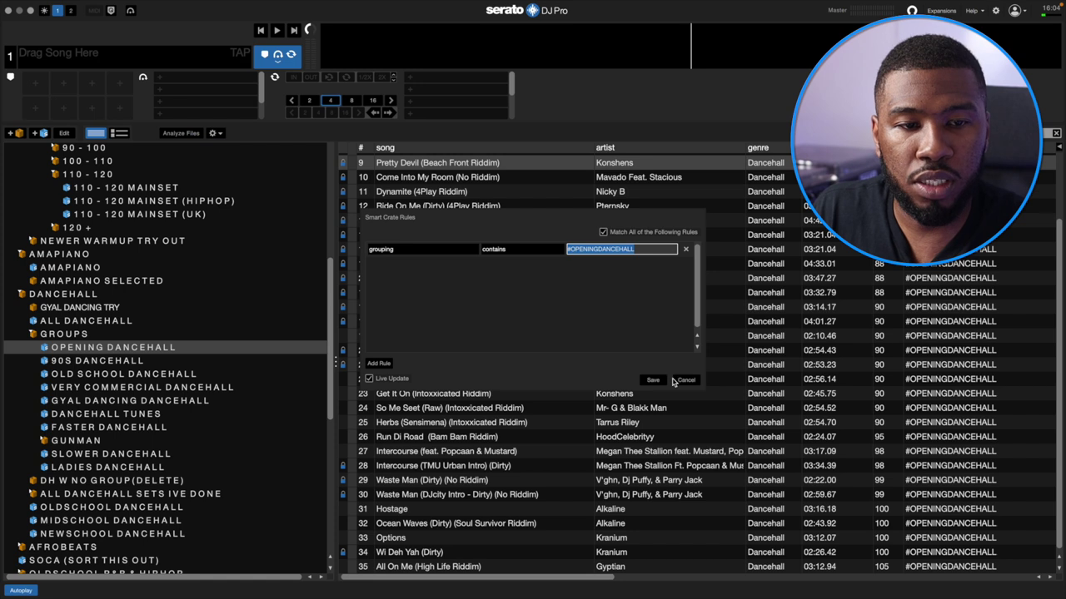
click(685, 380)
scroll(501, 443, up, 3)
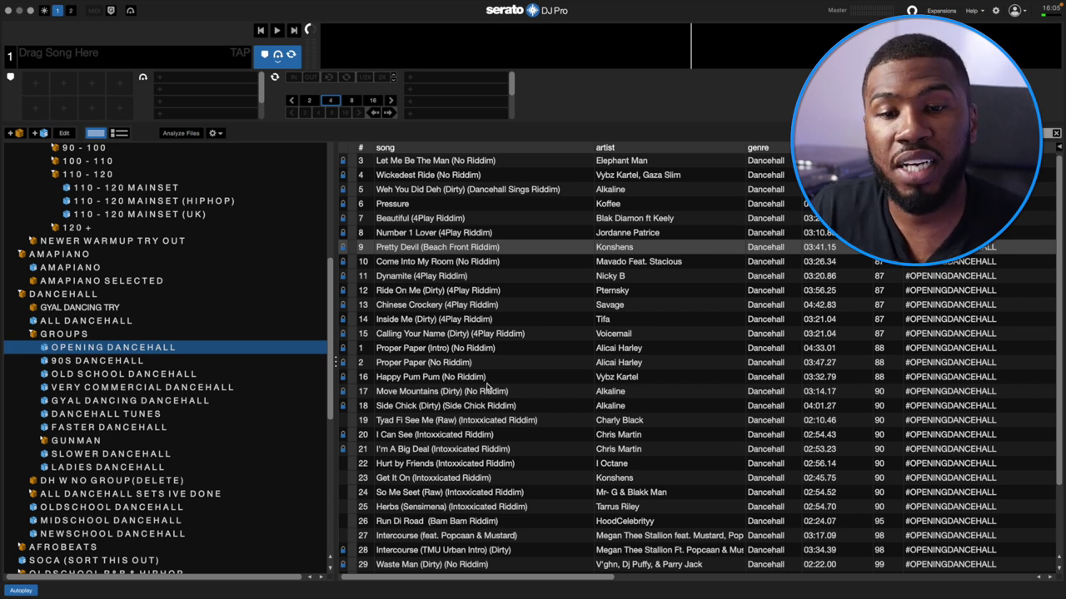
Step: Open the 90S DANCEHALL smart crate and look through its track list
click(105, 363)
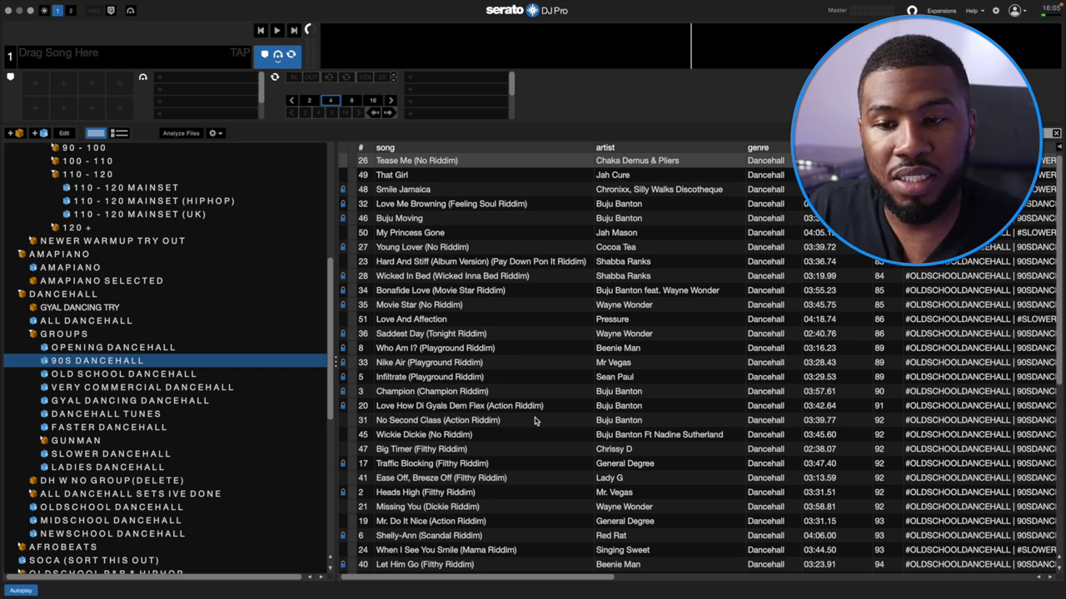
scroll(537, 421, down, 6)
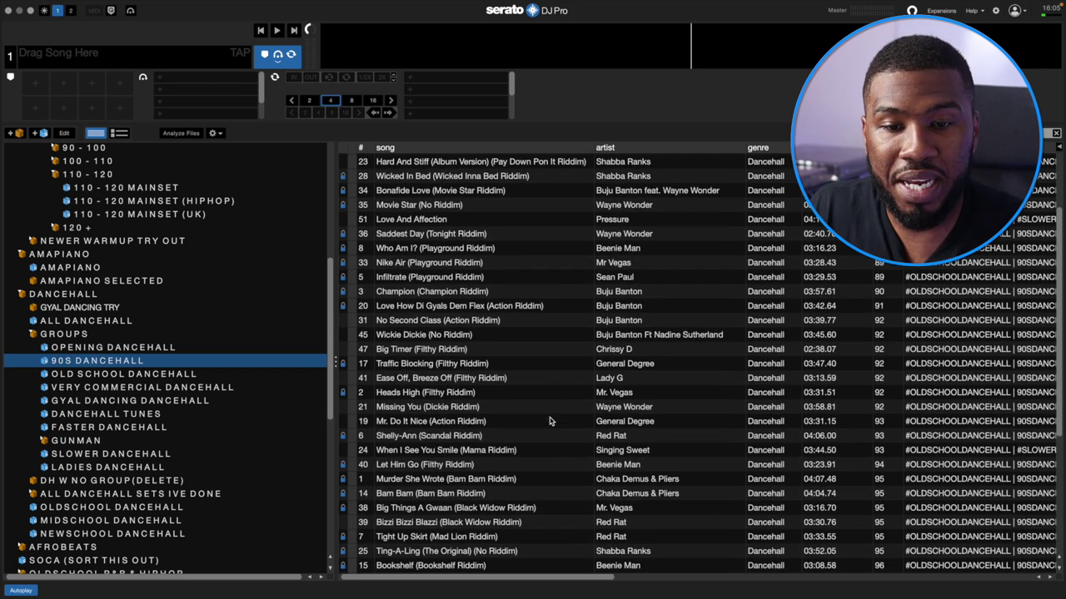
scroll(549, 420, down, 1)
scroll(549, 420, up, 6)
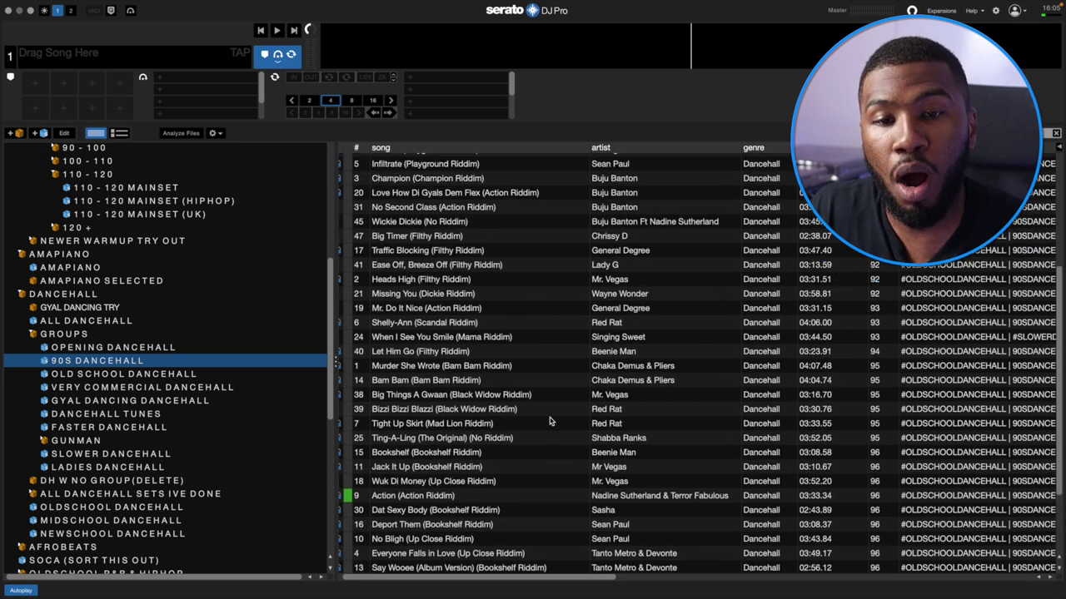
scroll(550, 420, left, 1)
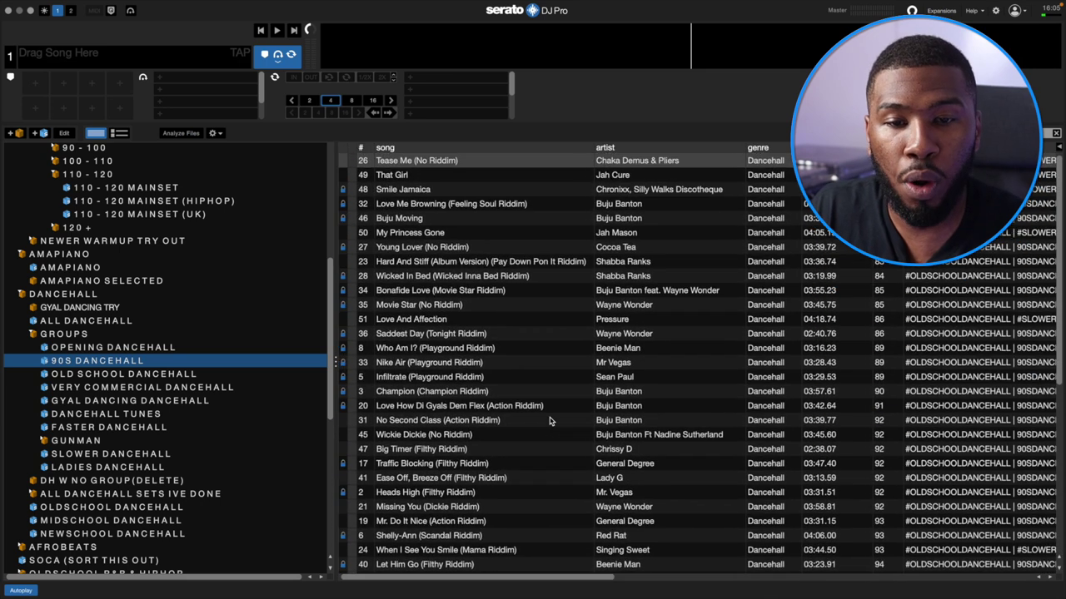
Step: Open the OLD SCHOOL DANCEHALL smart crate and inspect its smart crate rules without changing them
click(89, 377)
click(66, 134)
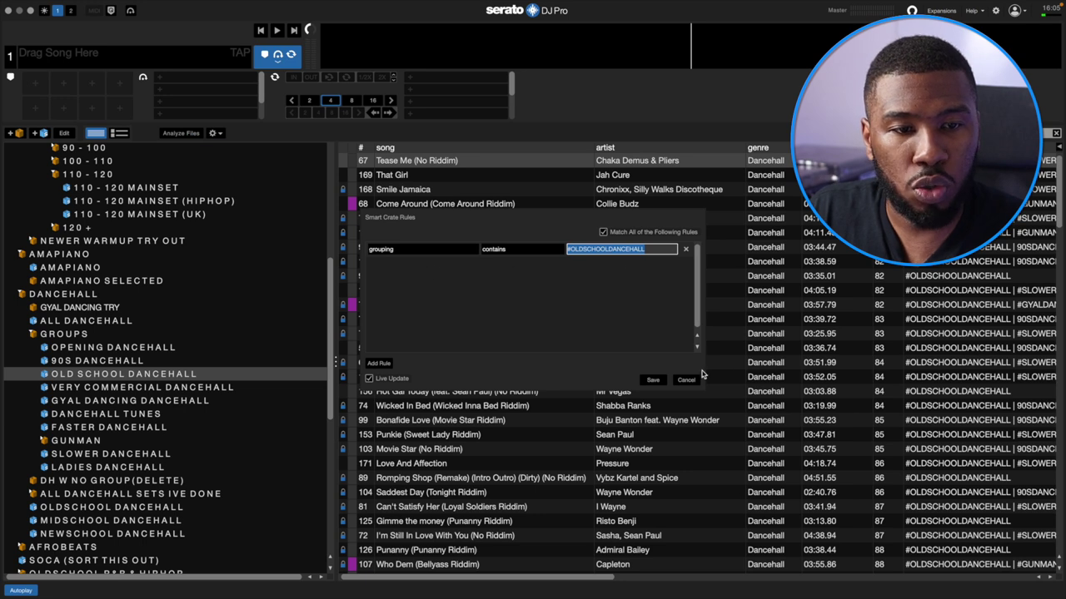
click(687, 379)
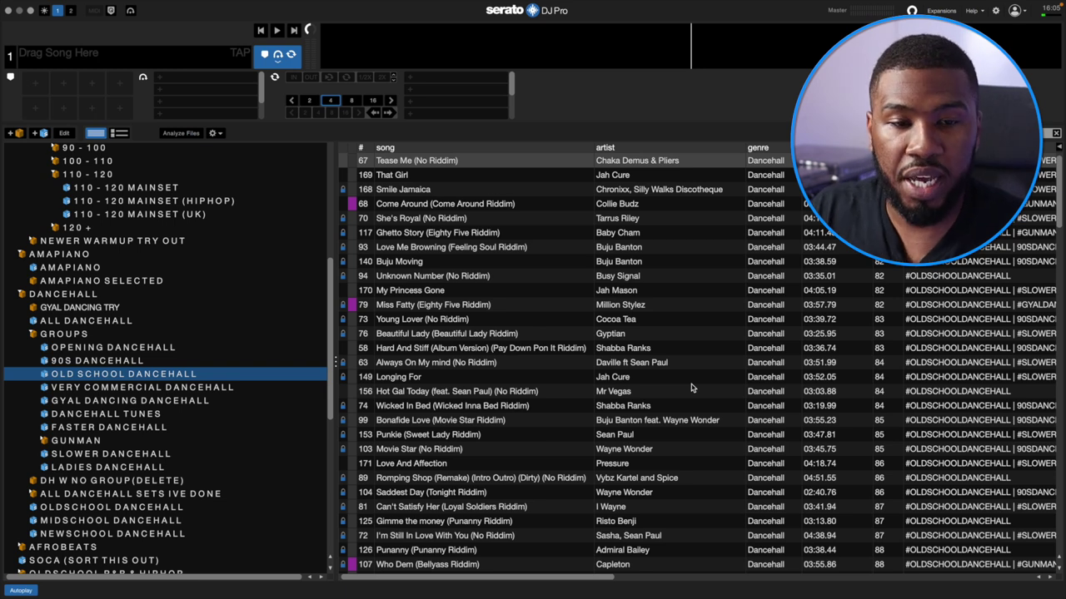
Step: Go through the OLD SCHOOL DANCEHALL tracks from Who Am I? (Playground Riddim) to Nuh Linga (No Riddim)
scroll(552, 487, down, 3)
click(534, 494)
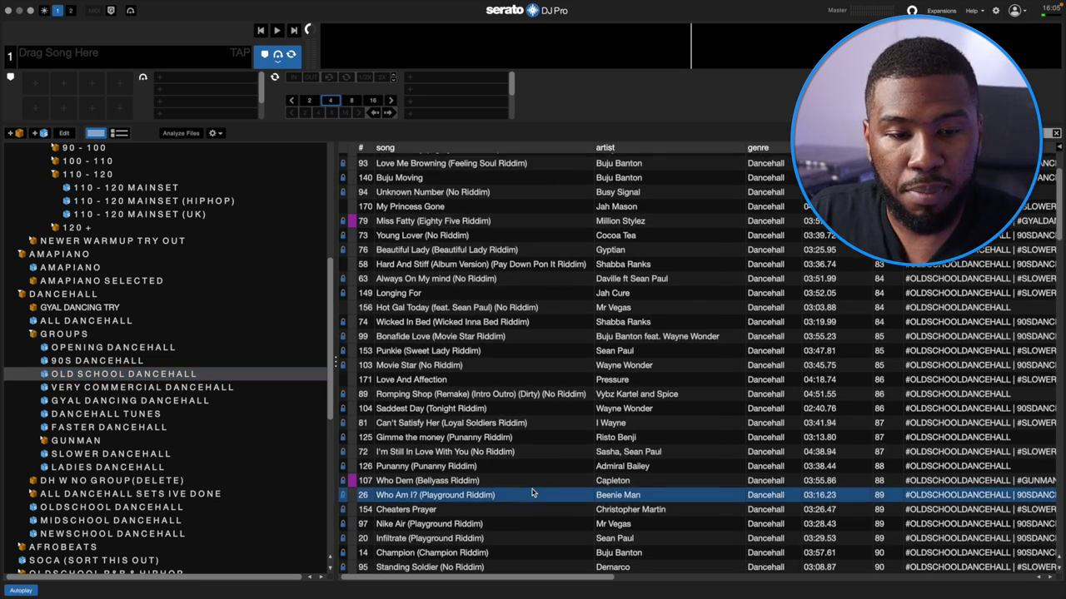
scroll(534, 494, down, 2)
click(528, 476)
click(511, 487)
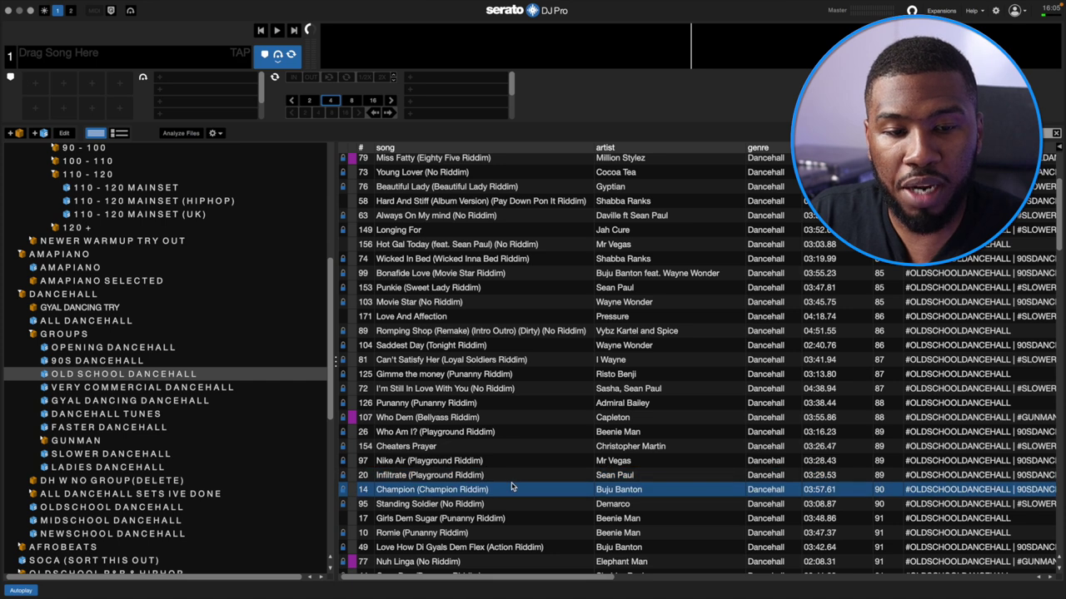
scroll(500, 495, down, 1)
click(469, 519)
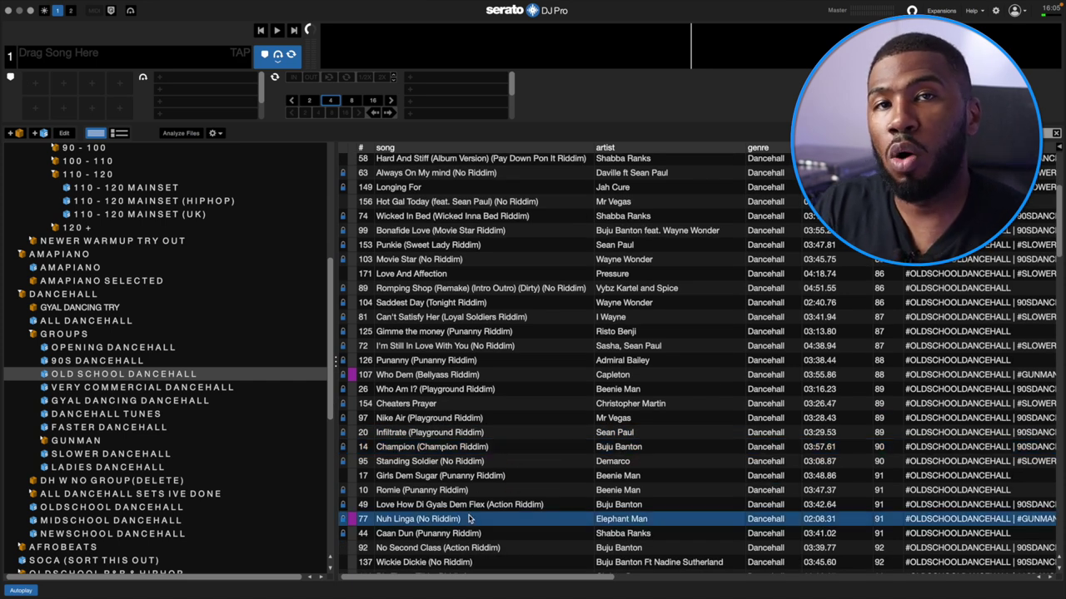
Step: Open the VERY COMMERCIAL DANCEHALL smart crate and look through its tracks, including It Wasn't Me, Dude and No Games
click(142, 387)
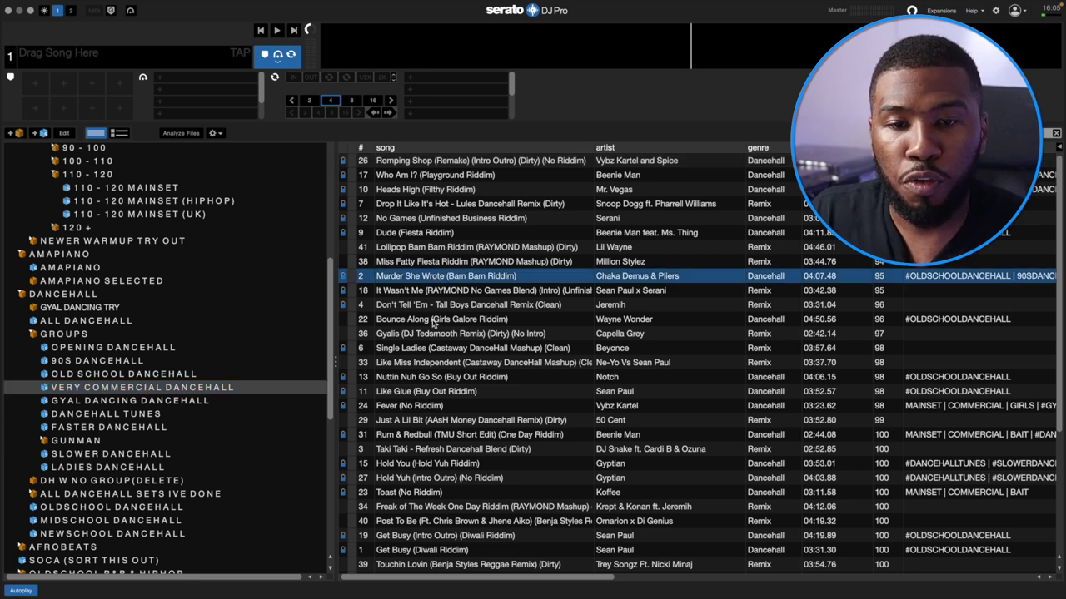
click(408, 293)
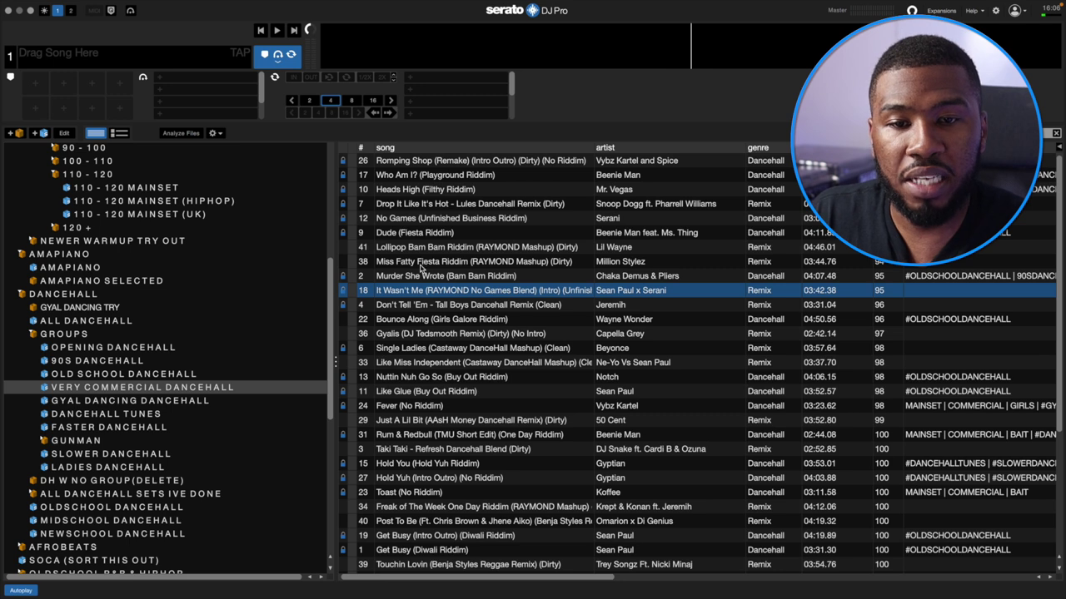
click(426, 237)
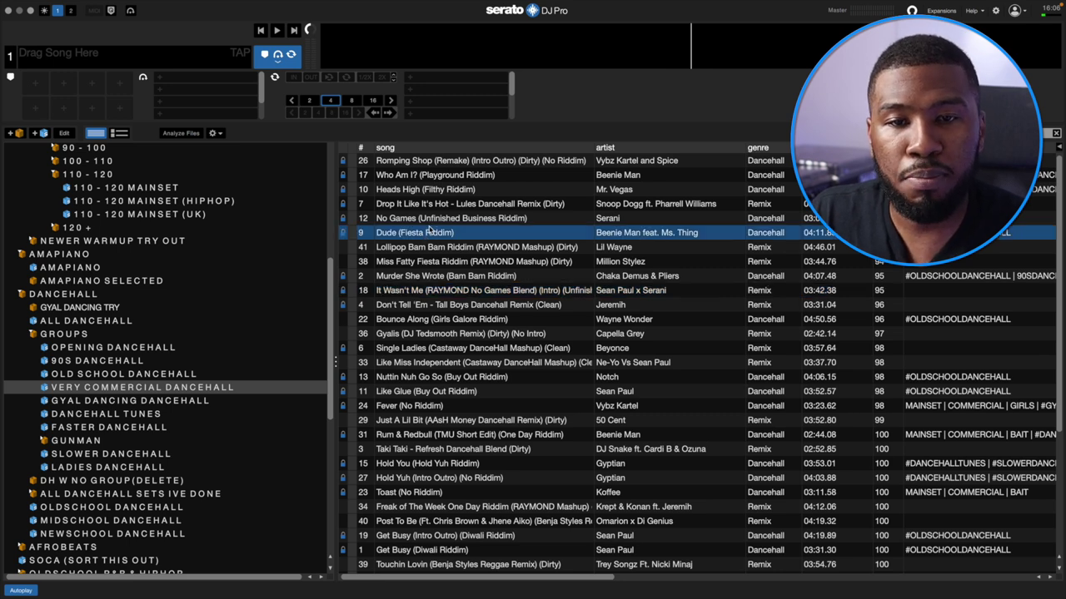
click(435, 219)
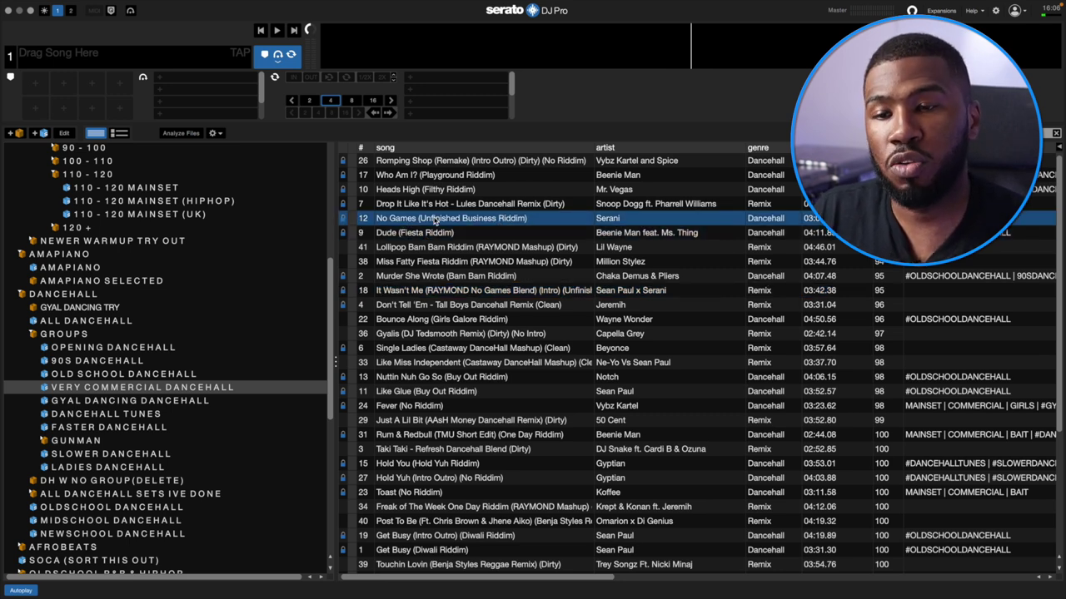
Step: Open the GYAL DANCING DANCEHALL smart crate and look through tracks such as Bang, Wine and Bedroom Bully
key(shift+Down)
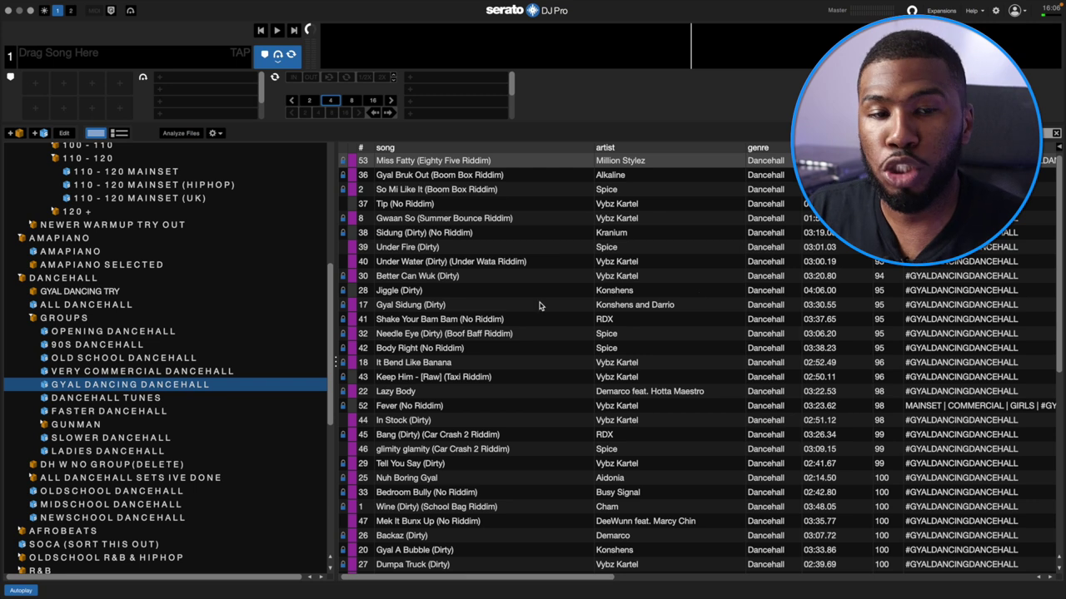
scroll(491, 348, down, 3)
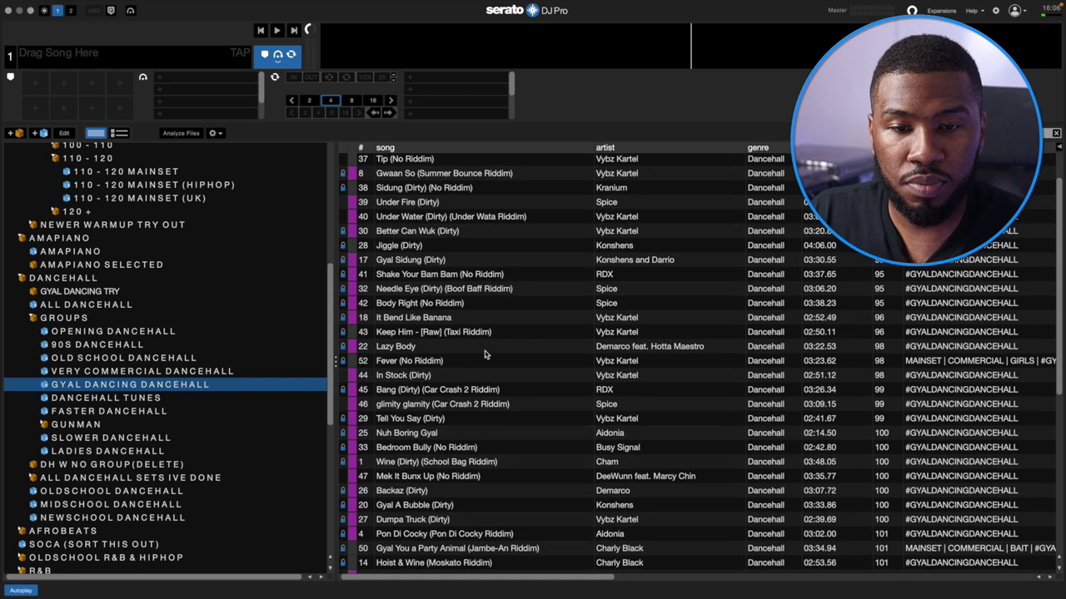
click(435, 390)
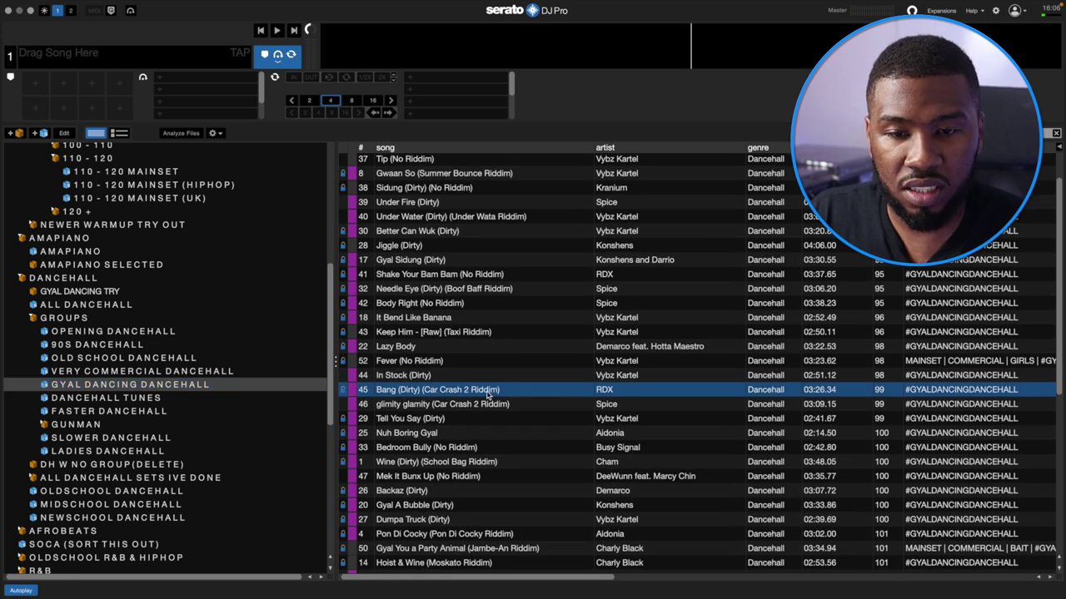
scroll(416, 439, down, 1)
click(409, 444)
scroll(408, 443, down, 1)
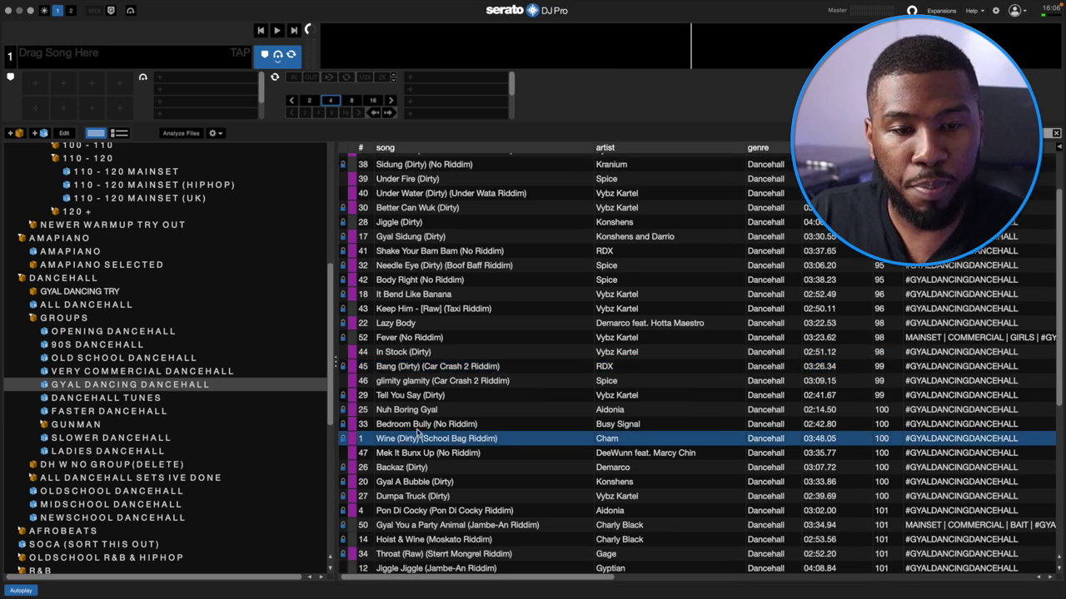
click(433, 426)
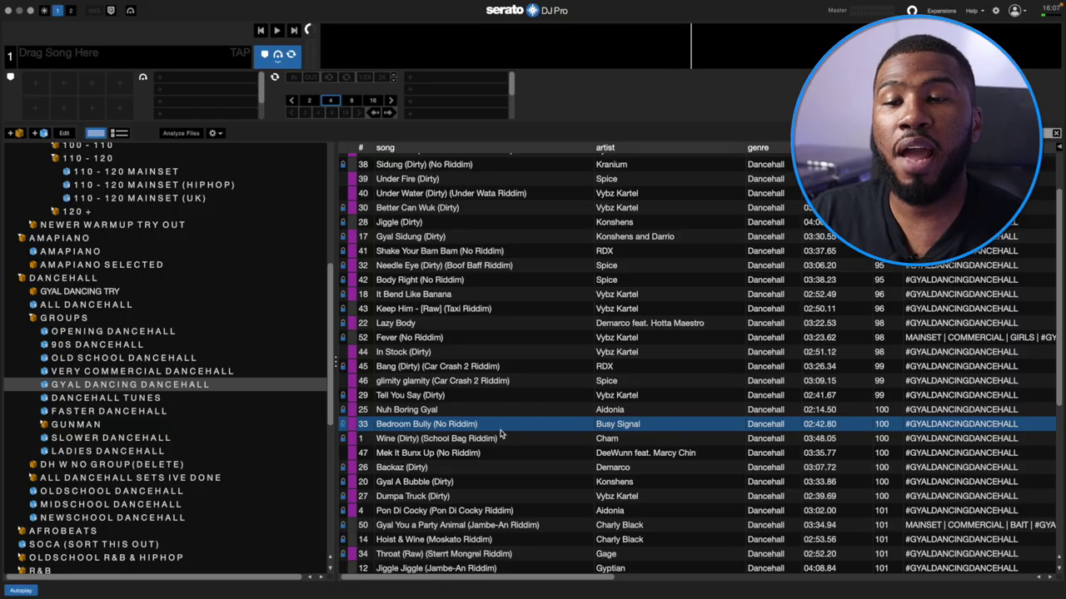
Step: Open the DANCEHALL TUNES smart crate and go through its tracks from Clarks and Click Meh Fingers to Hold You
click(130, 306)
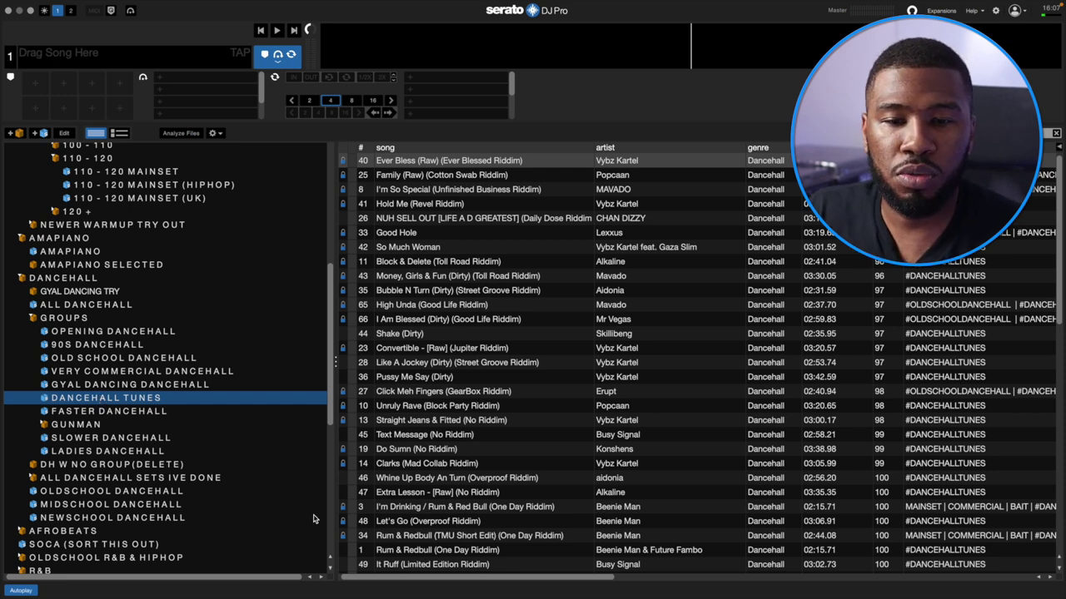
click(435, 465)
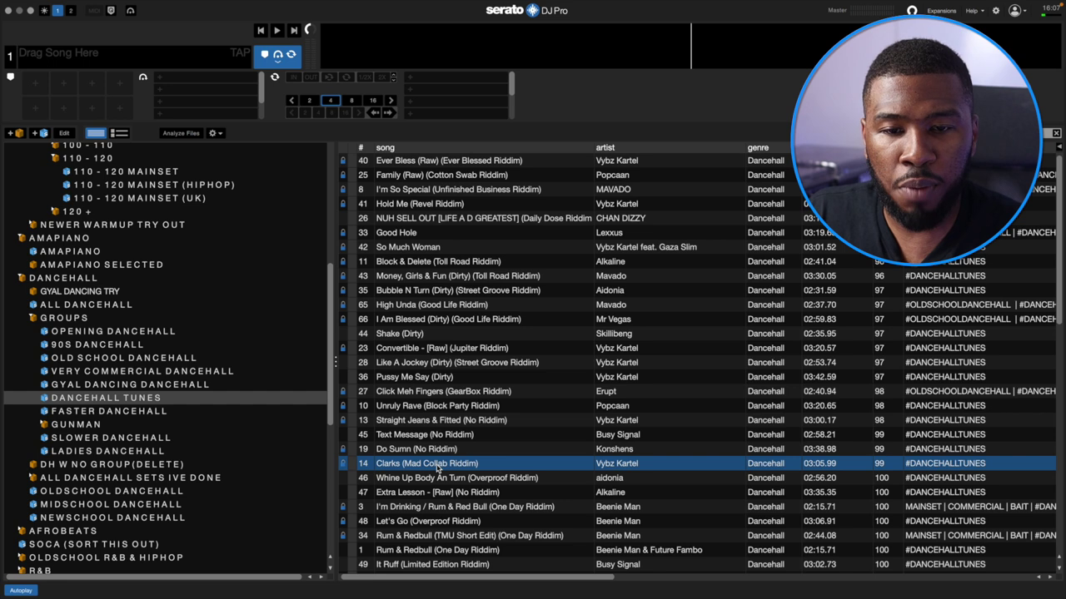
scroll(437, 469, down, 1)
click(462, 375)
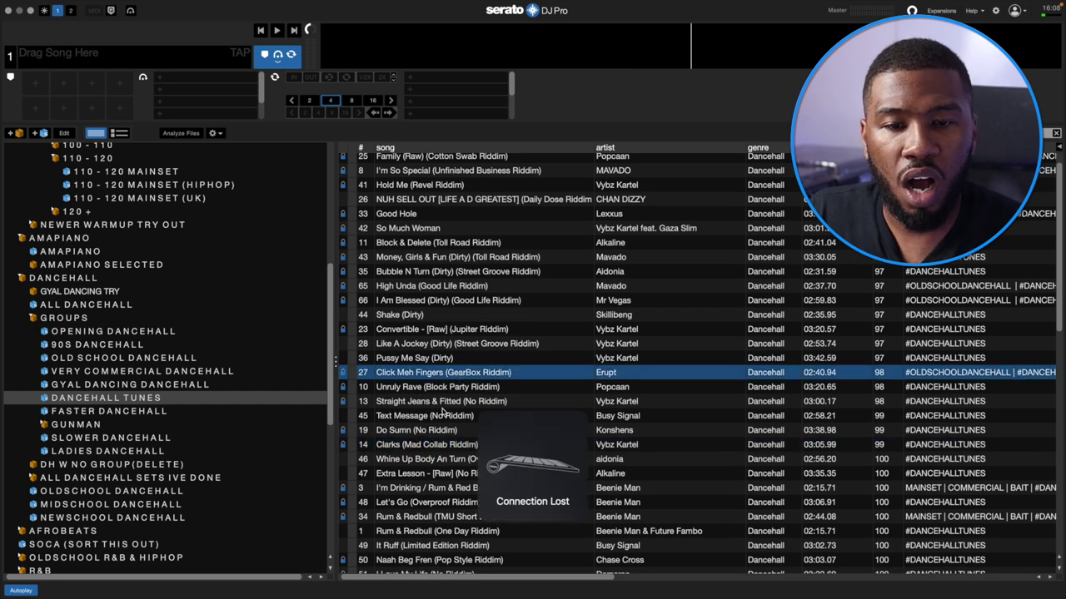
click(447, 403)
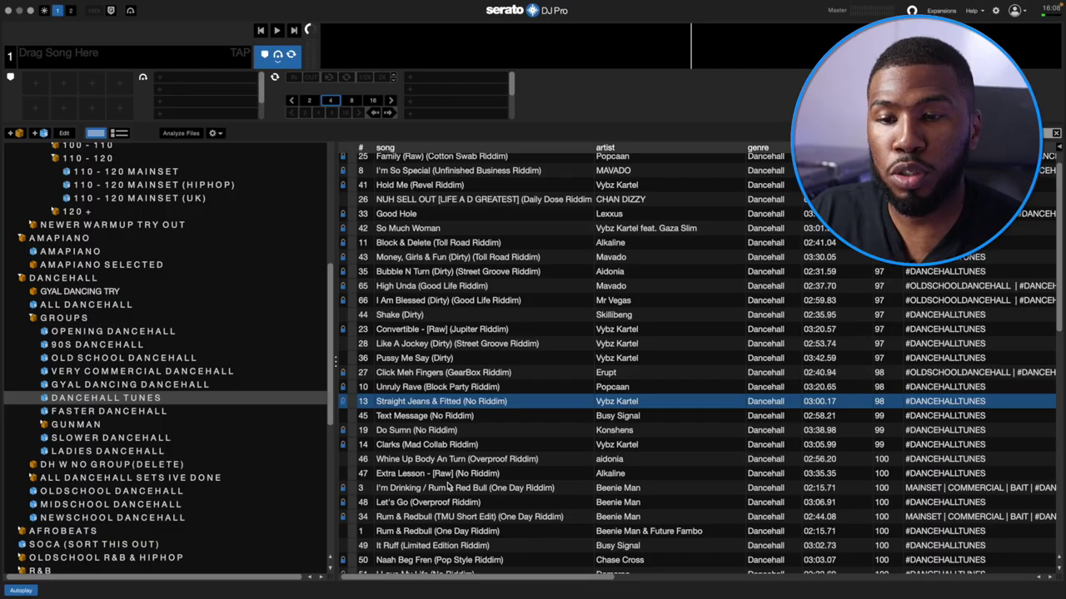
scroll(441, 500, down, 3)
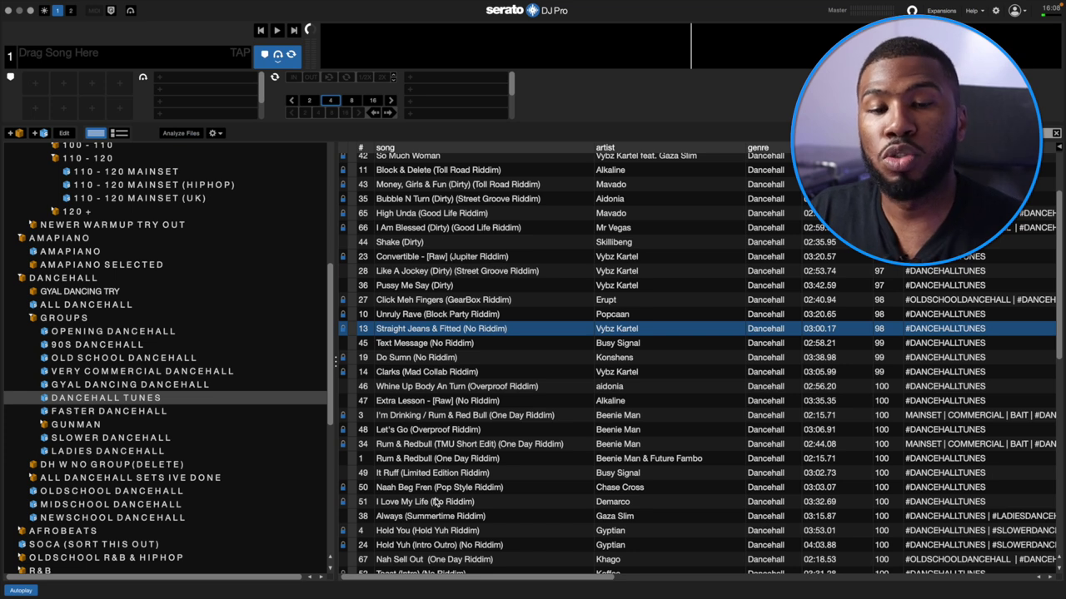
click(465, 459)
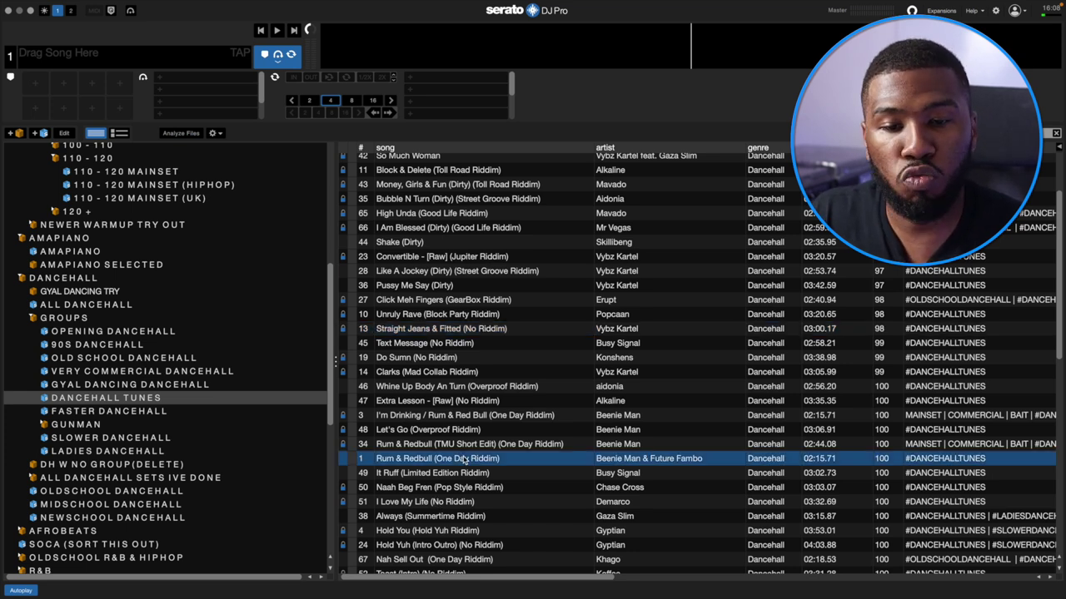
scroll(465, 459, down, 2)
click(448, 472)
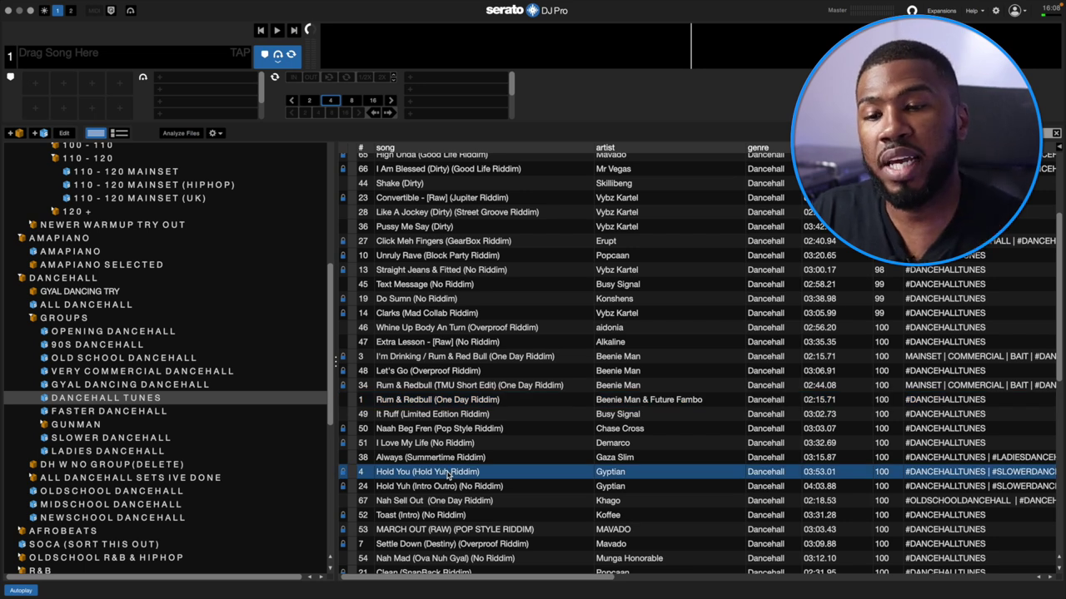
Step: Open the FASTER DANCEHALL smart crate and point out Dutty Wine, Jook Gal and Bruk It Down
key(shift+Down)
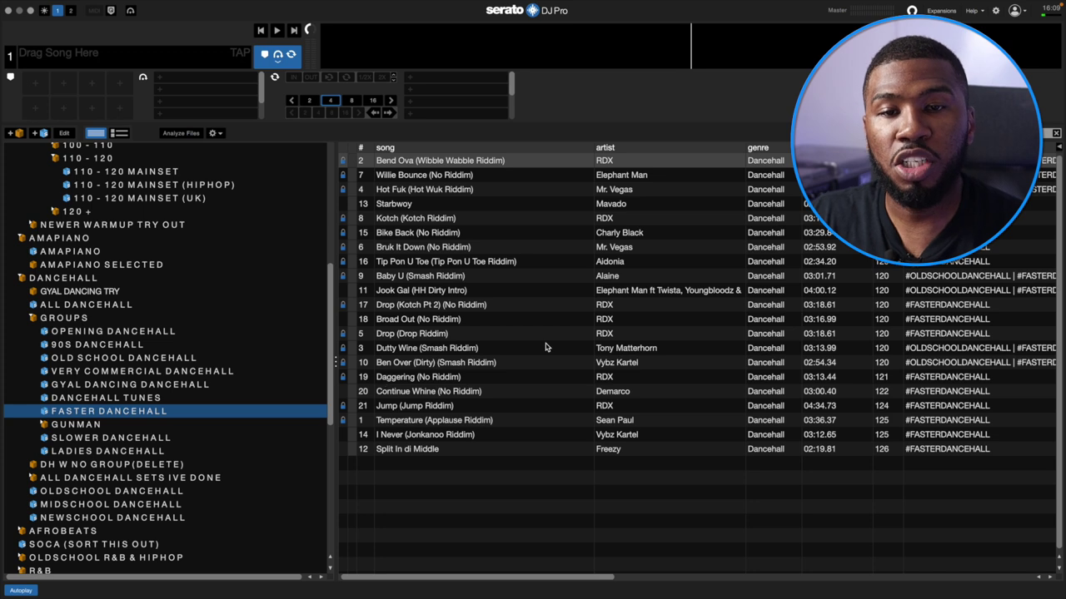
click(429, 350)
click(431, 292)
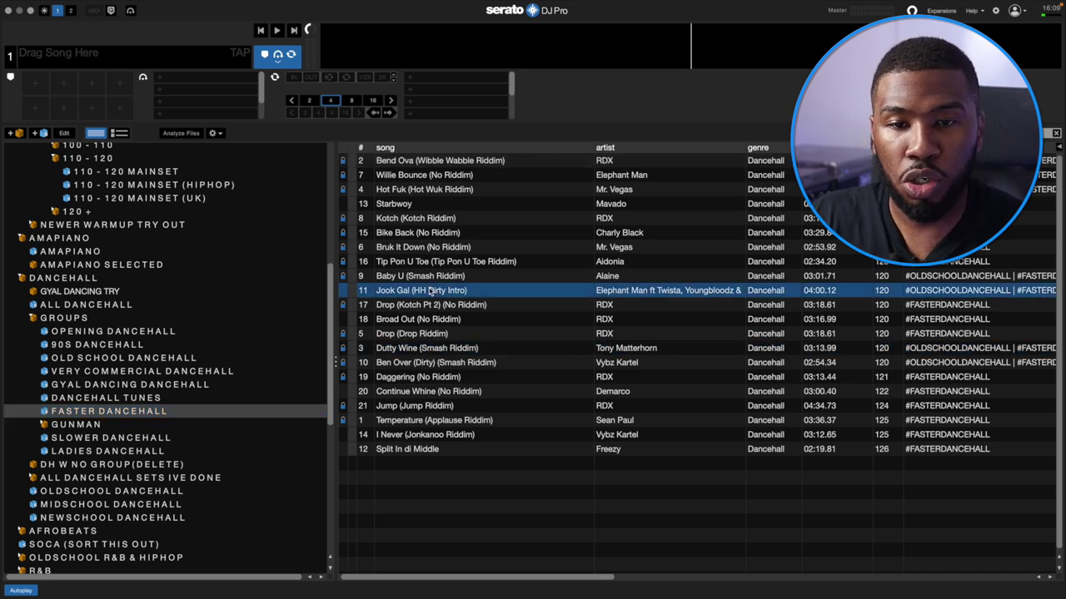
click(435, 247)
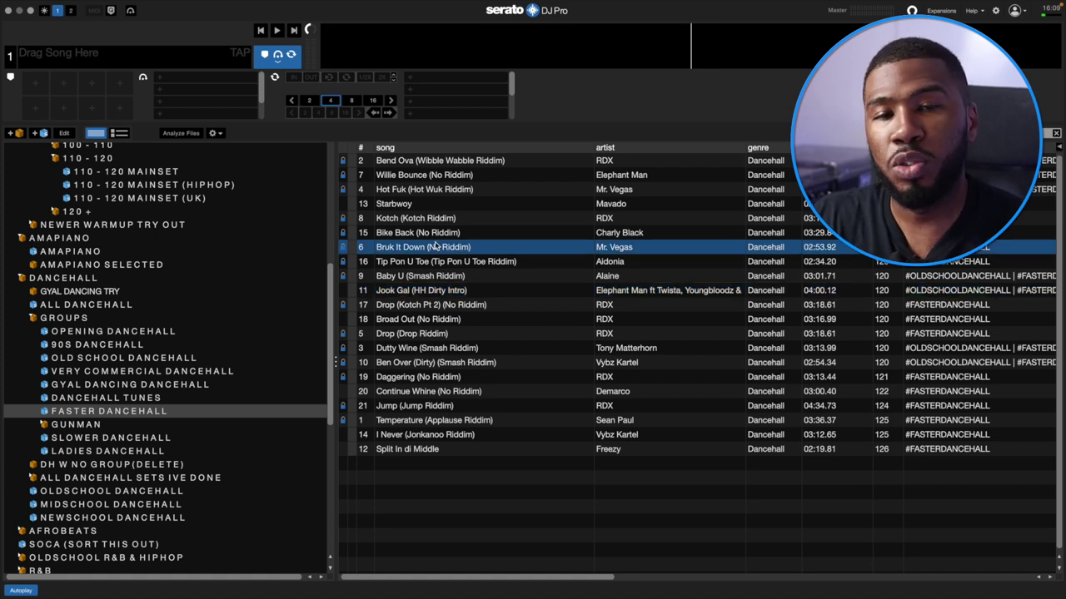
Step: Open the GUNMAN crate and look through its tracks, including London, Badman and Brik Pan Brik
click(62, 426)
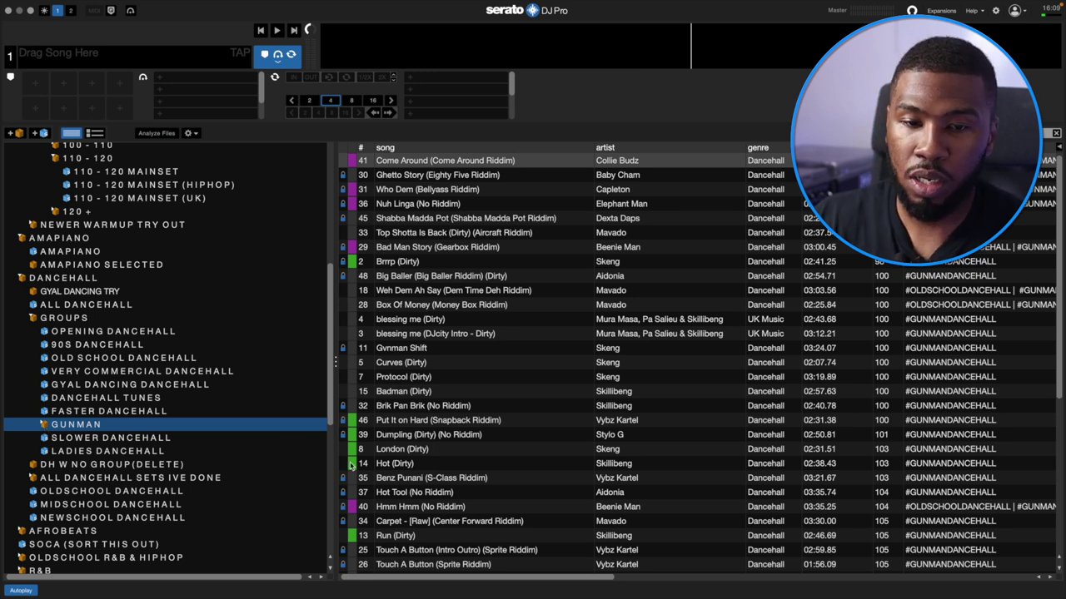
click(414, 449)
click(432, 393)
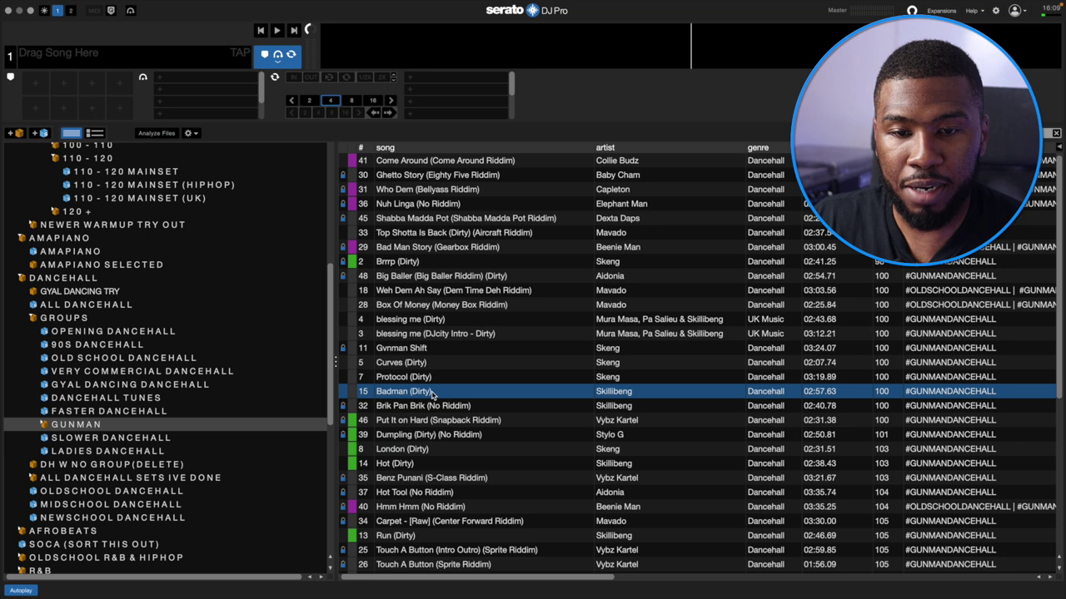
click(429, 407)
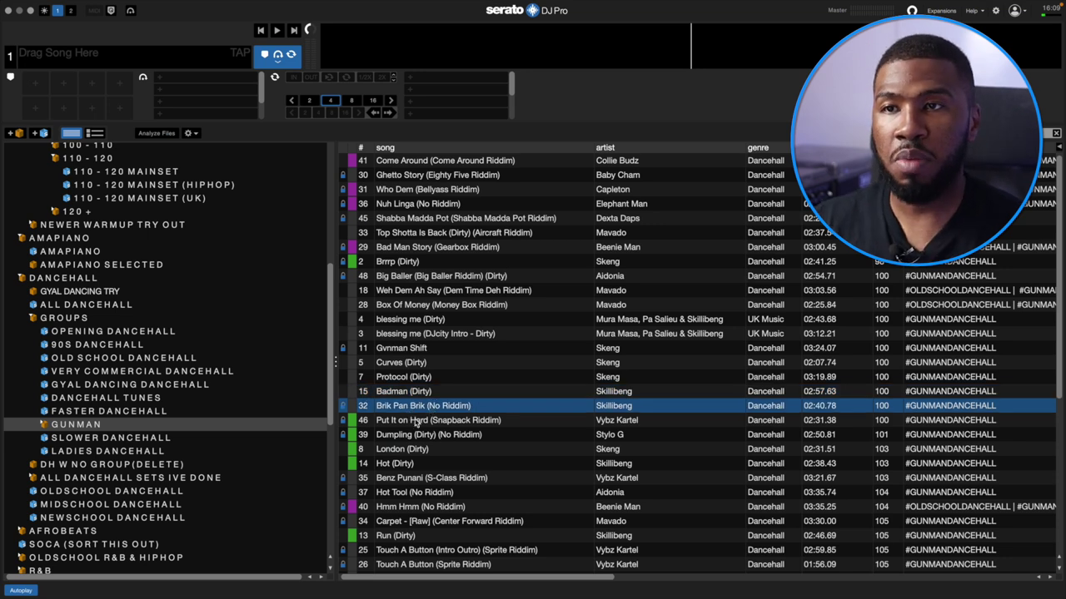
click(417, 392)
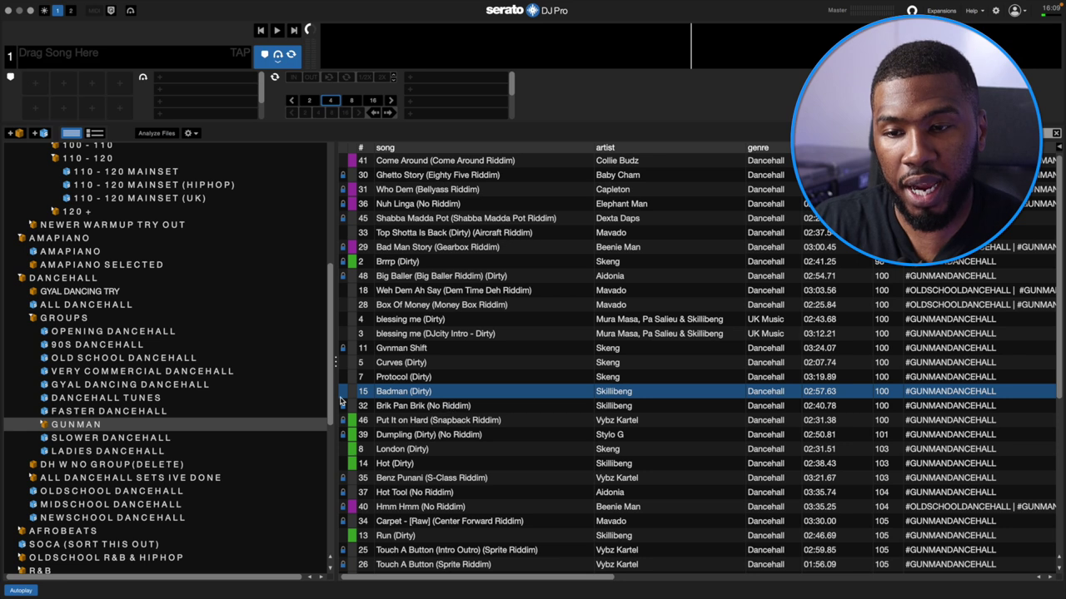
Step: Expand the GUNMAN crate and inspect the ALL GUNMAN DANCEHALL smart crate's rules and grouping tags without changing them
click(43, 424)
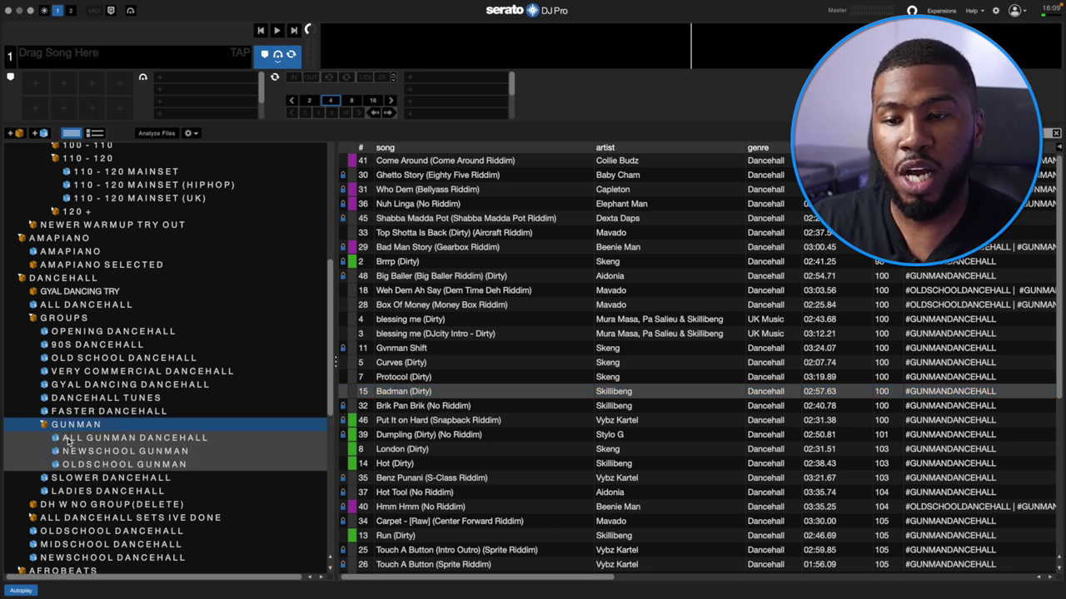
click(90, 438)
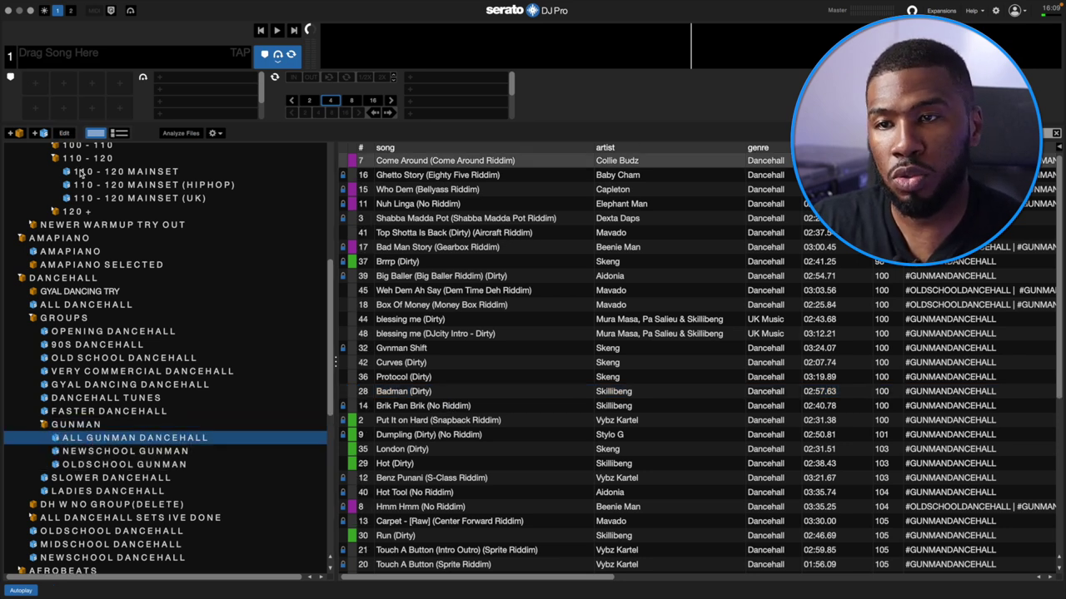
click(64, 134)
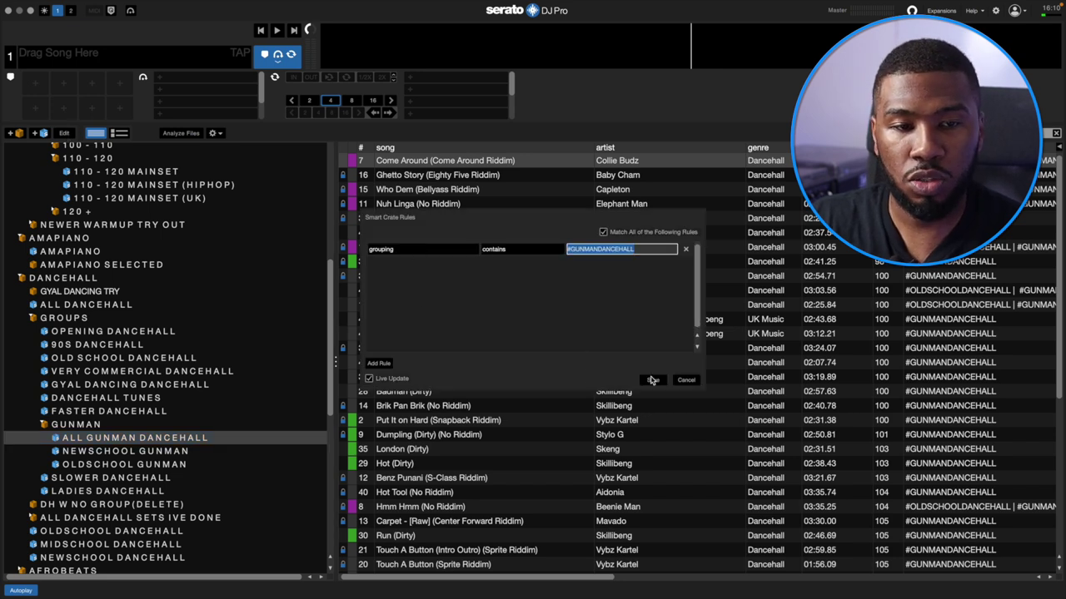
click(685, 380)
scroll(696, 361, right, 5)
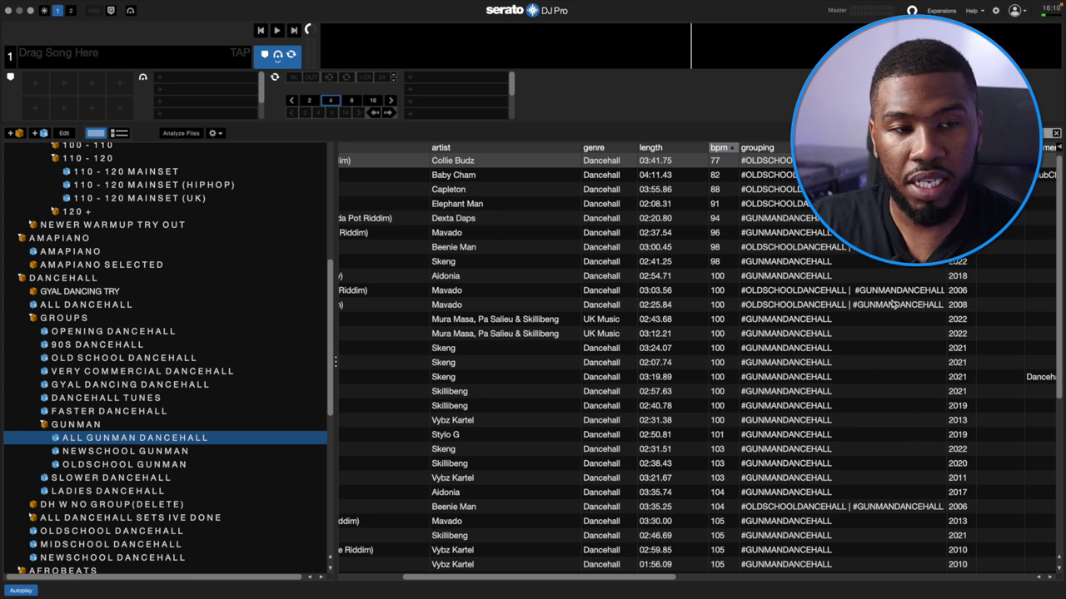
scroll(583, 366, left, 5)
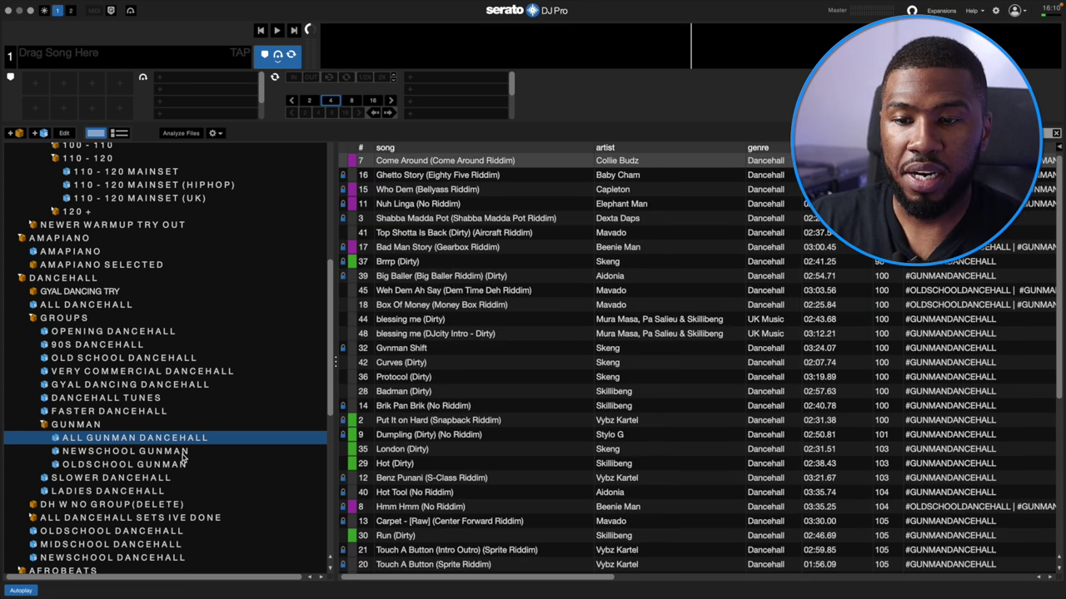
Step: Open the NEWSCHOOL GUNMAN smart crate and inspect its smart crate rules without changing them
click(125, 453)
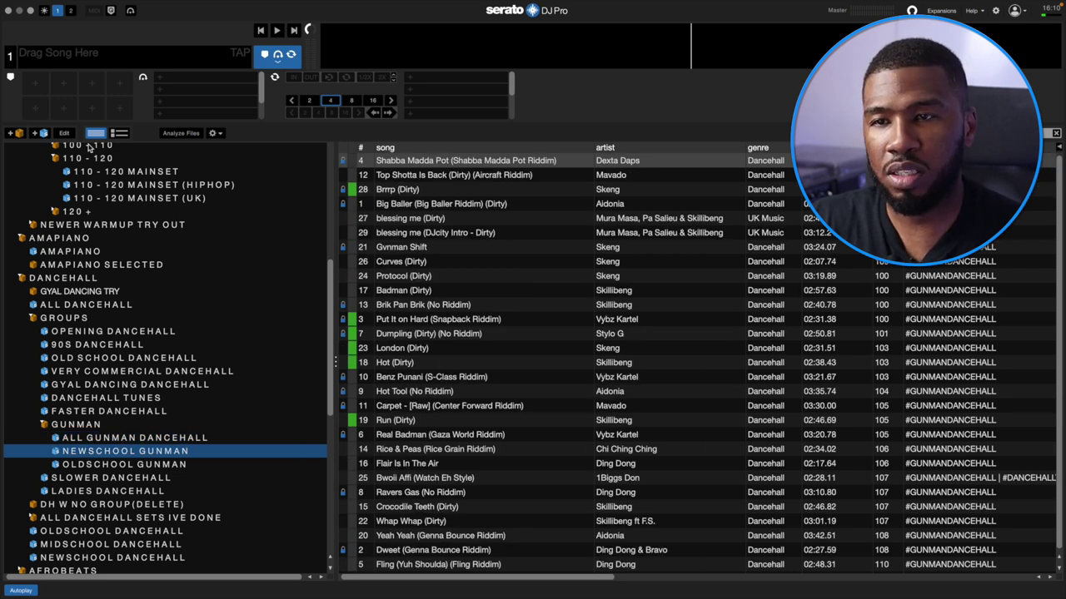
click(65, 134)
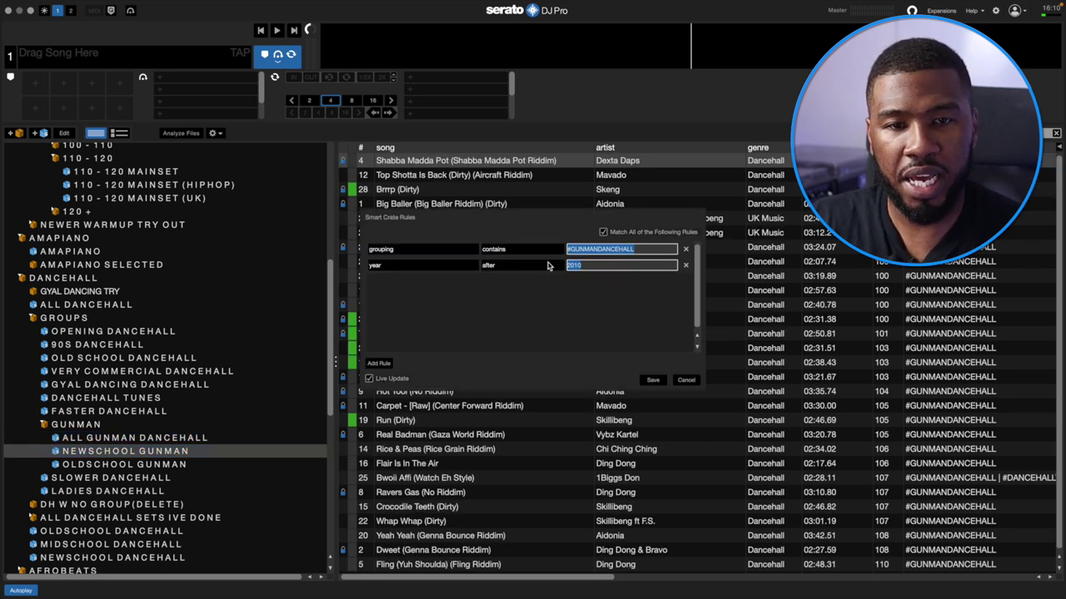
click(691, 381)
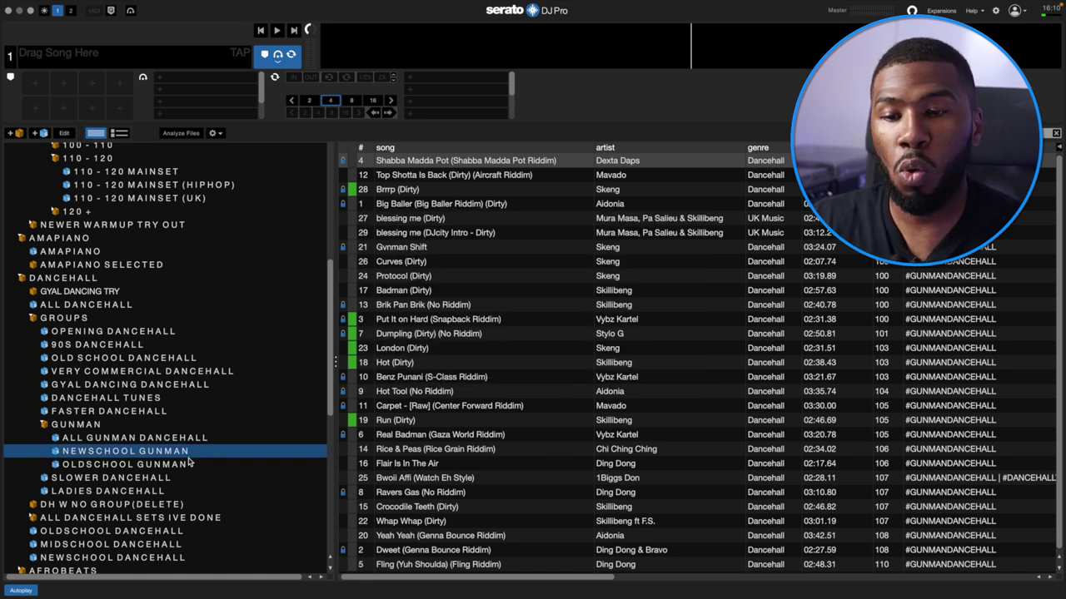
Step: View the OLDSCHOOL GUNMAN smart crate's tracks and collapse the GUNMAN crate's subcrates
click(149, 465)
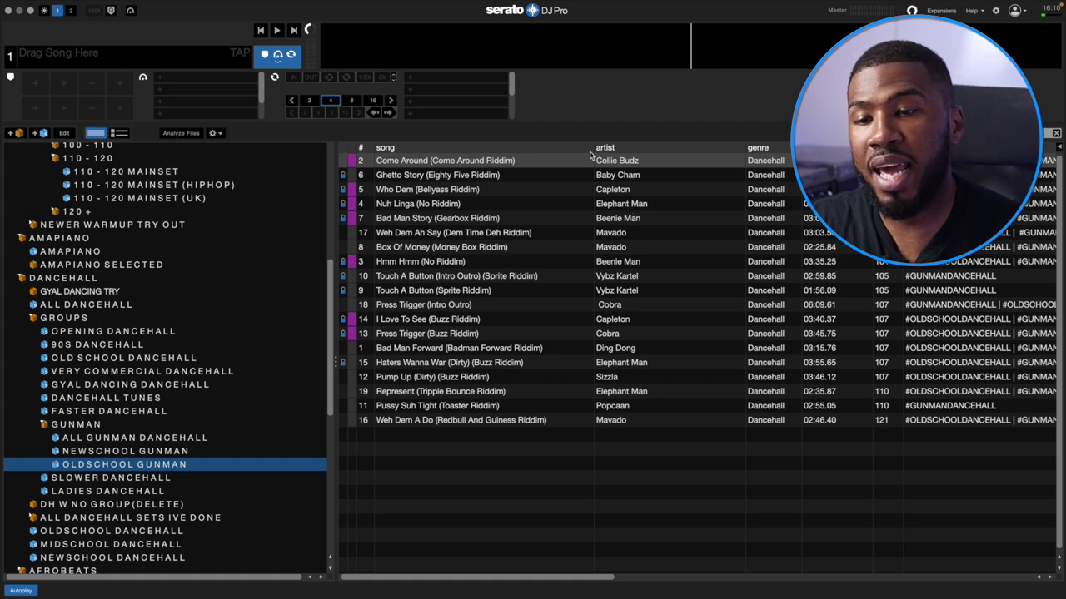
click(126, 388)
click(106, 492)
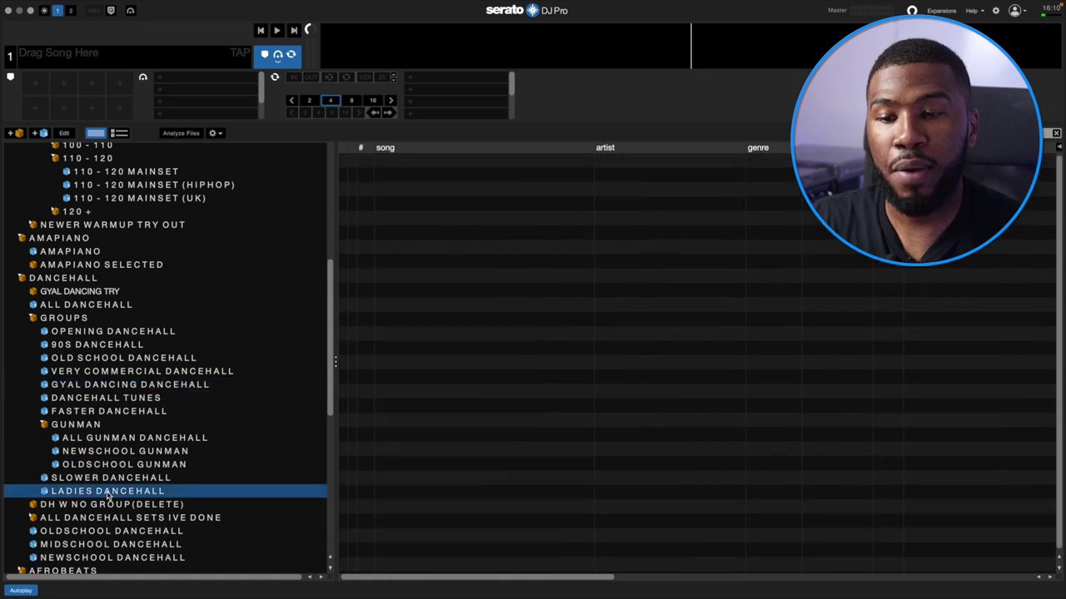
click(45, 425)
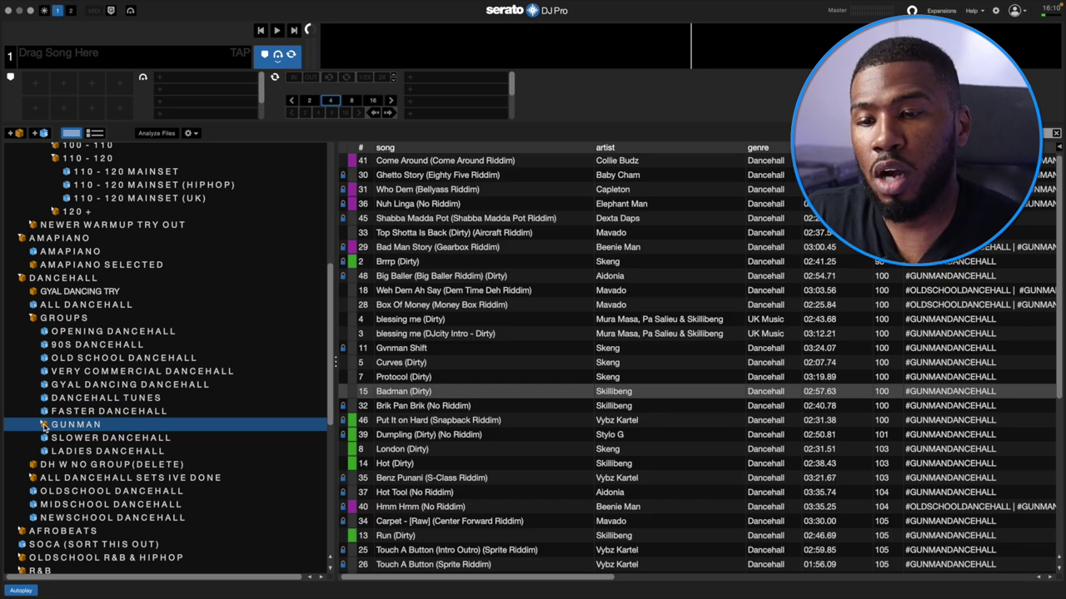
Step: Open the SLOWER DANCEHALL smart crate and look through its tracks from She's Royal to Wifi
click(75, 438)
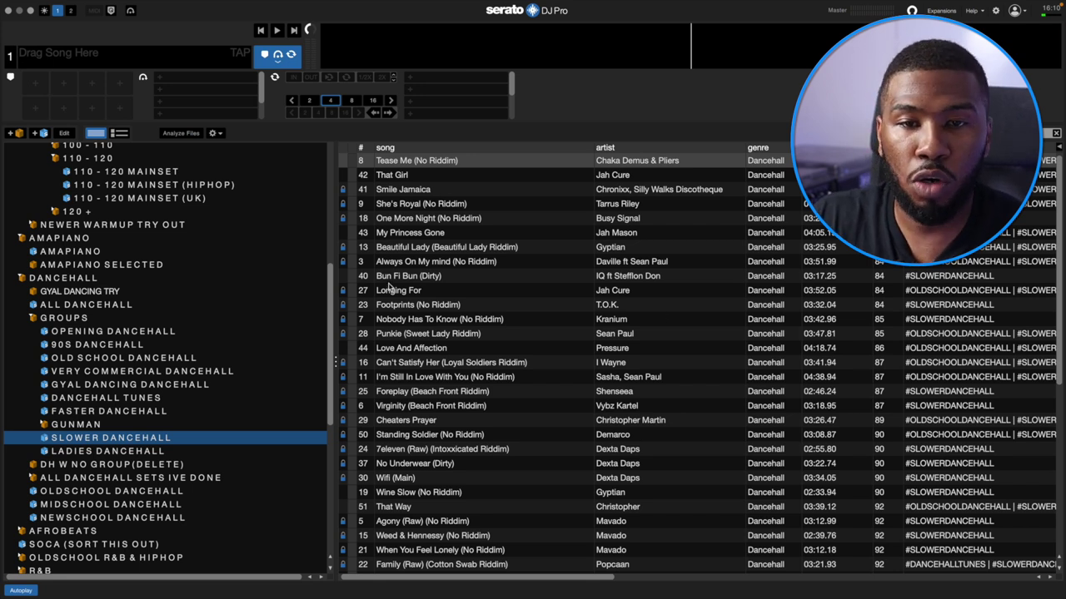
click(443, 208)
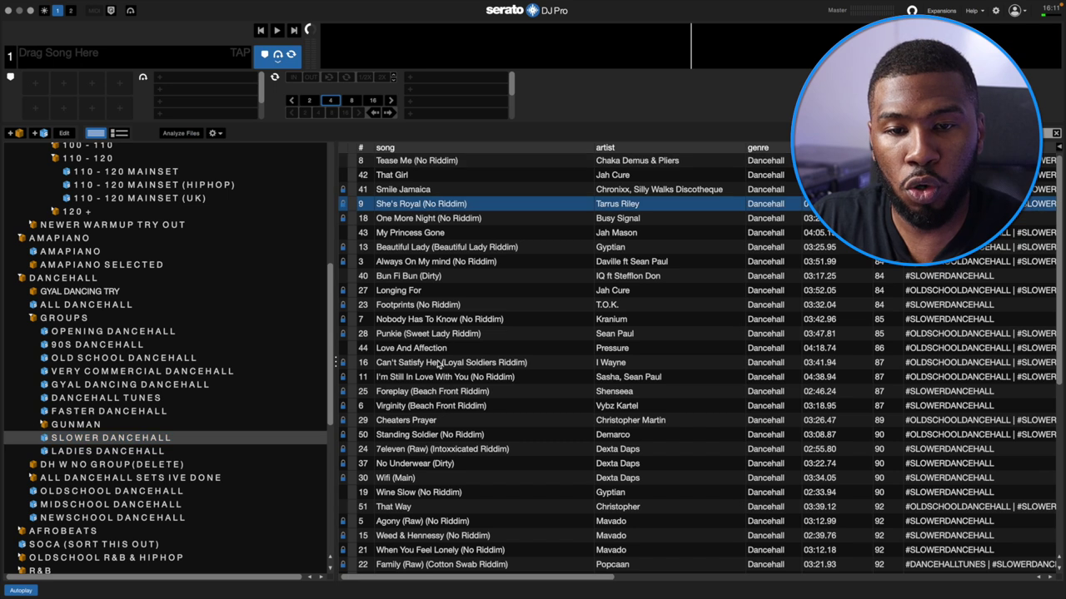
click(409, 350)
click(429, 367)
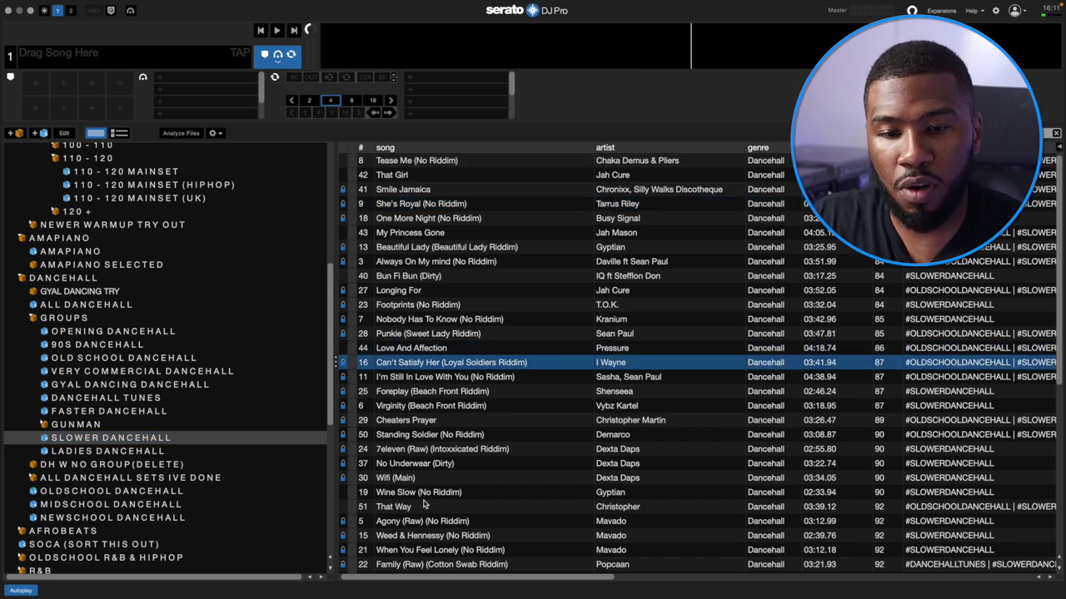
scroll(420, 508, down, 1)
click(408, 456)
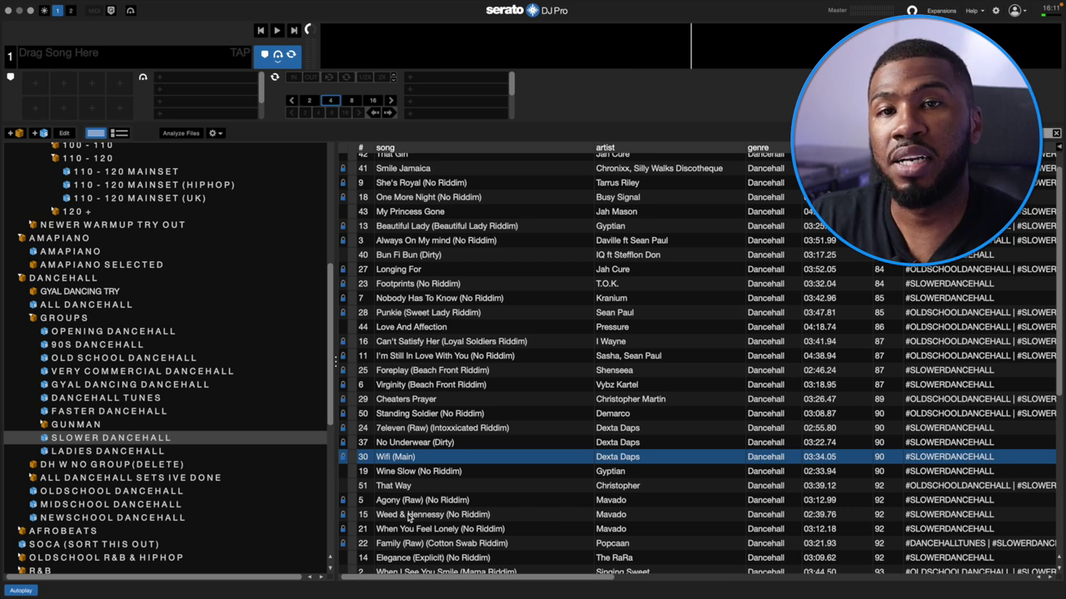
Step: Open the LADIES DANCEHALL smart crate to view its tracks
click(118, 455)
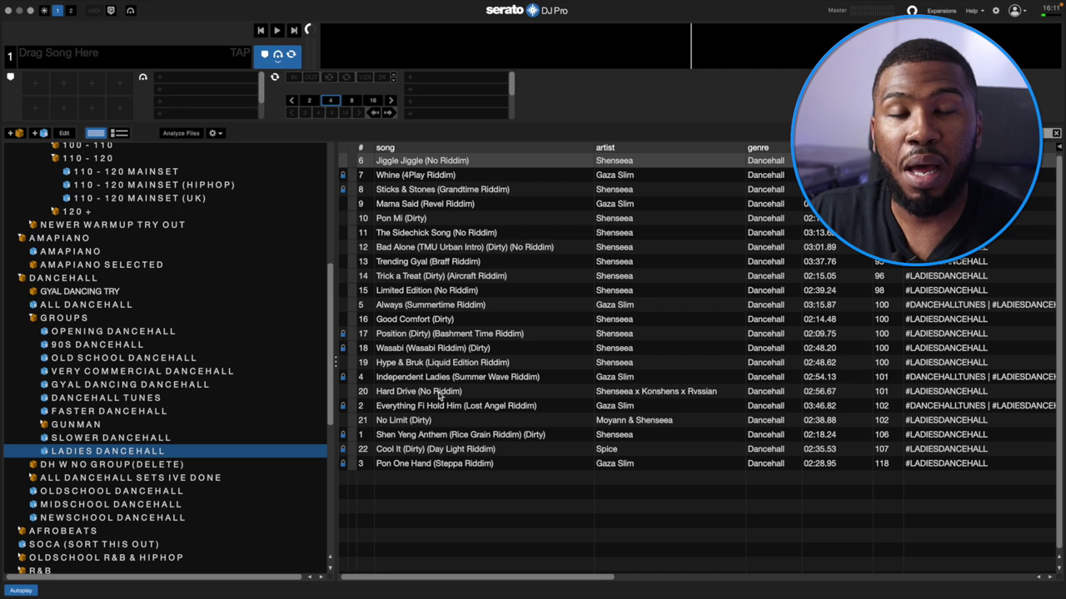